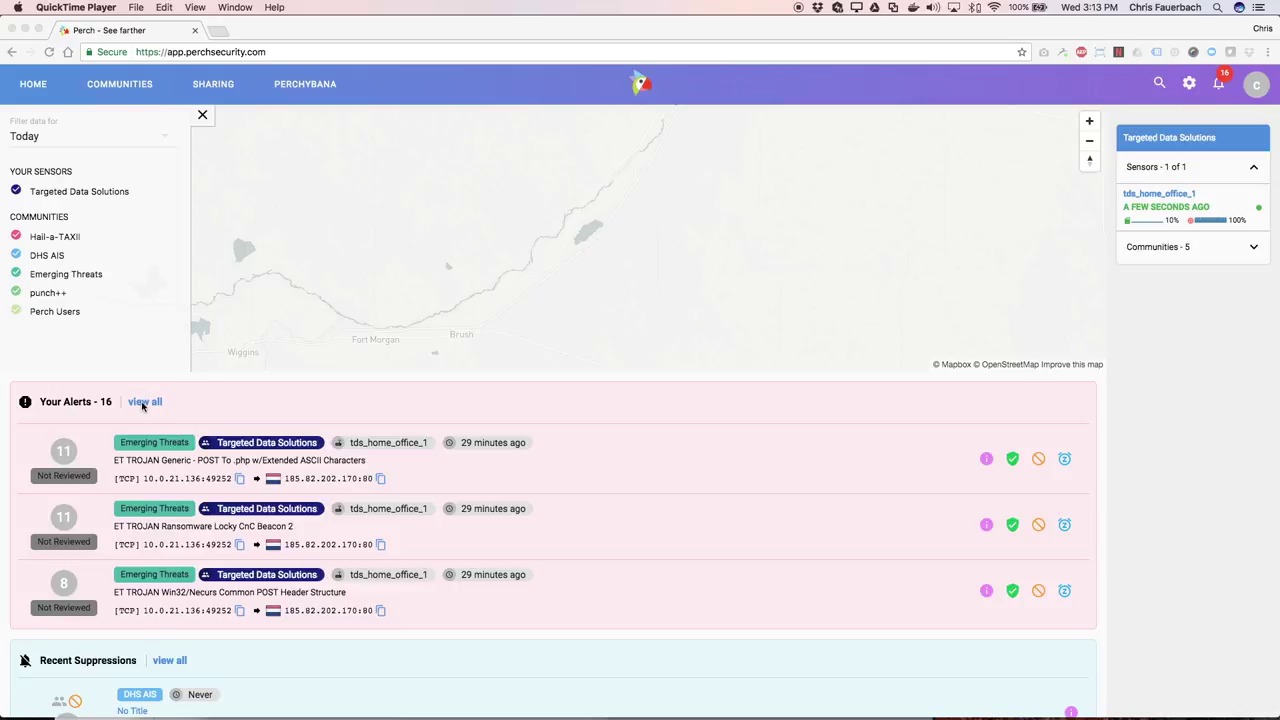
- From the full Alerts list, copy destination IP 85.93.0.68 from the .tk-domain policy alert
click(145, 402)
click(157, 402)
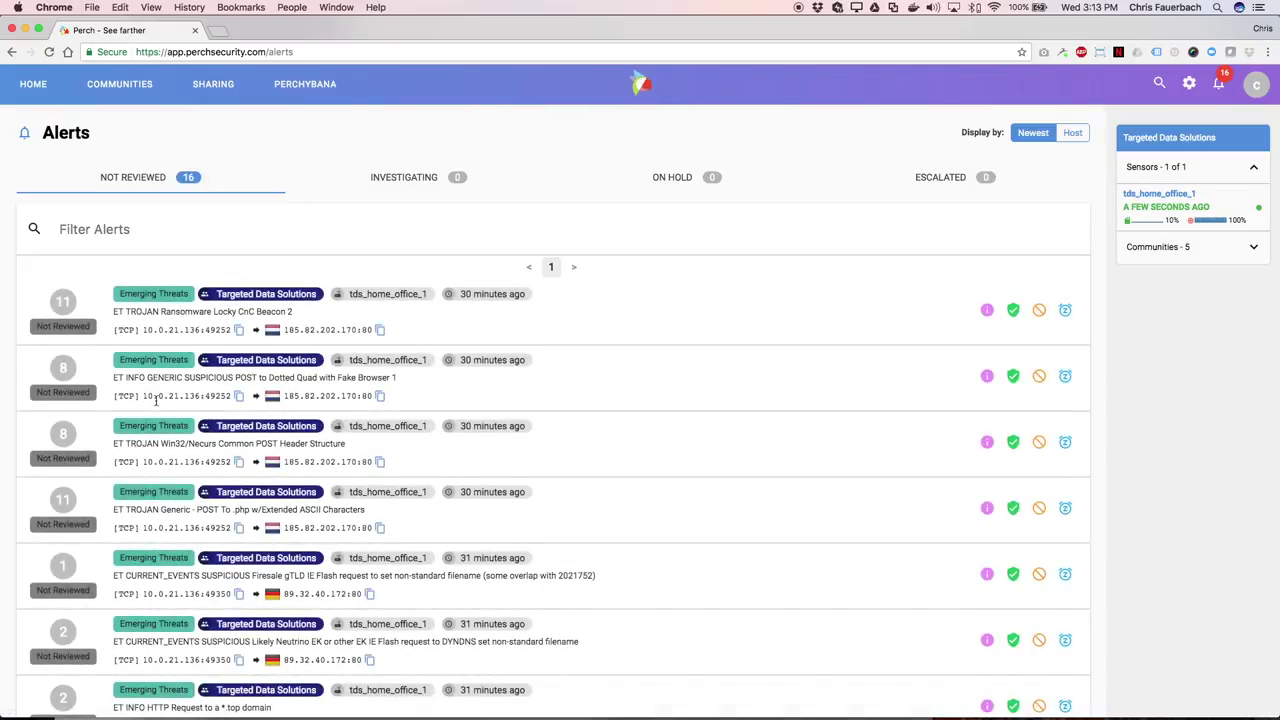
scroll(157, 400, down, 1)
scroll(157, 400, down, 1)
scroll(157, 400, down, 1)
scroll(156, 400, down, 1)
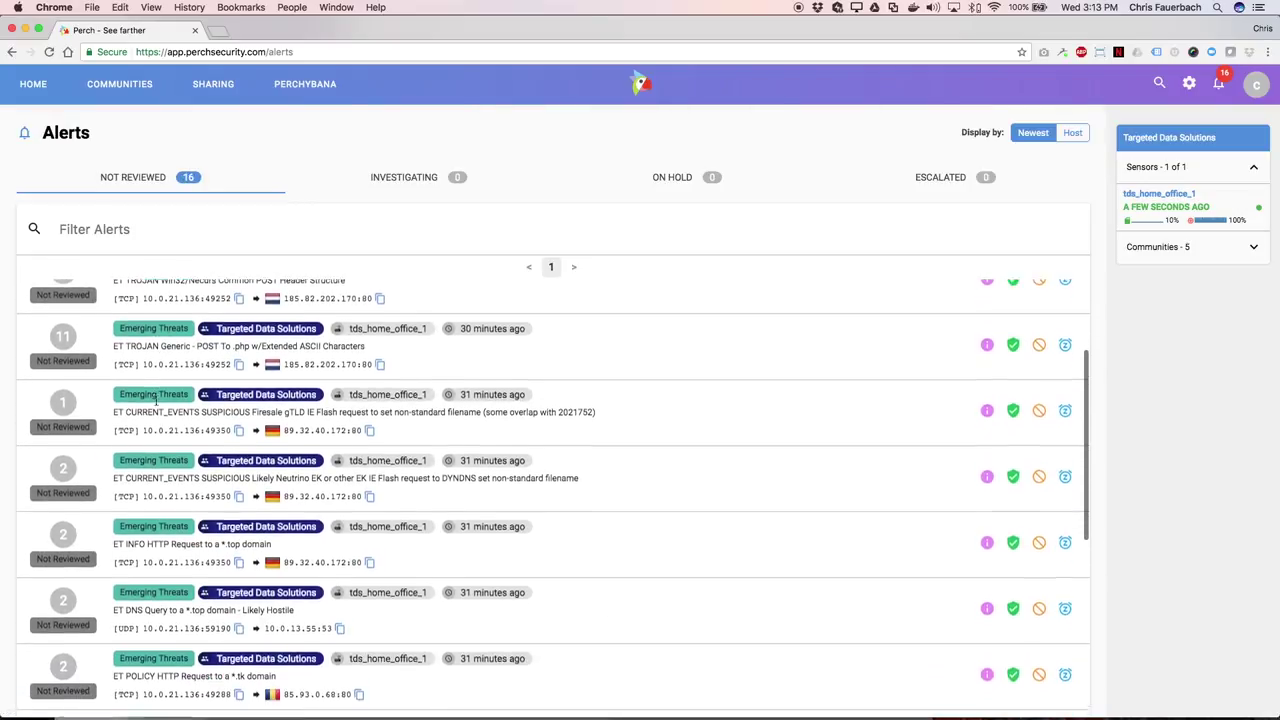
scroll(156, 400, down, 1)
scroll(156, 400, down, 1)
scroll(156, 400, down, 1)
scroll(156, 400, down, 1)
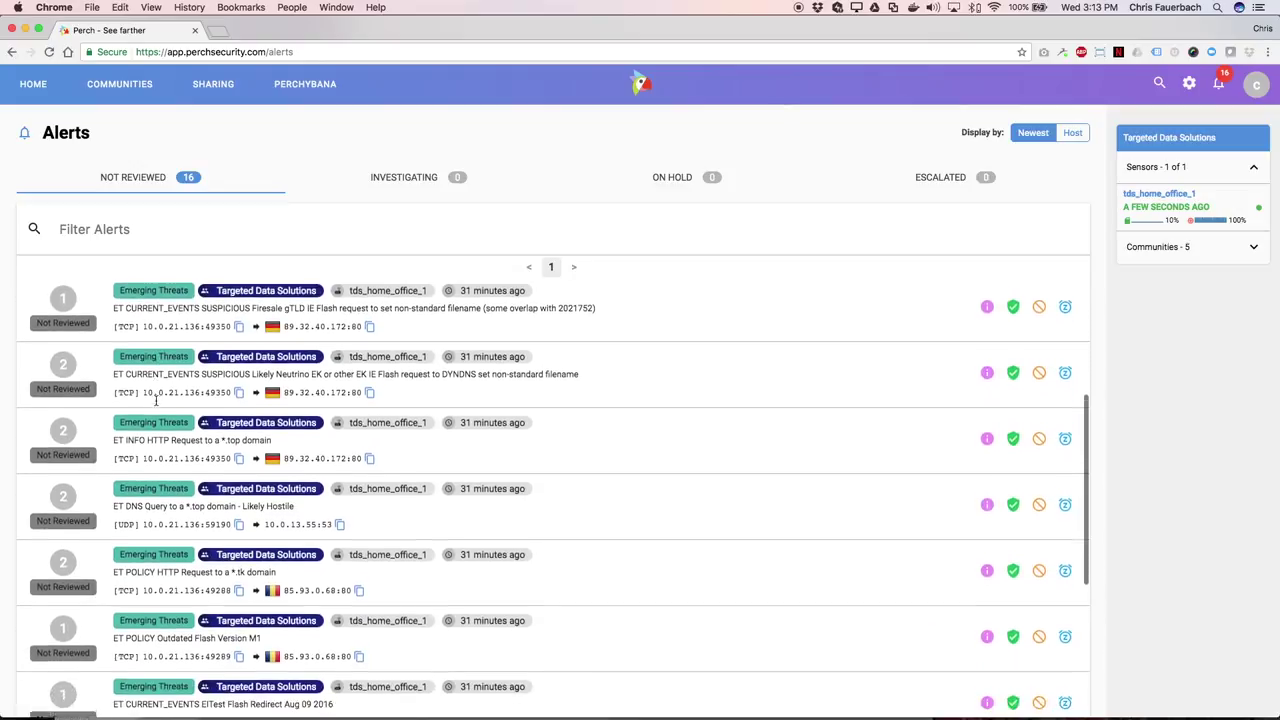
scroll(156, 400, down, 1)
scroll(156, 400, down, 1)
scroll(156, 400, down, 1)
scroll(156, 400, down, 1)
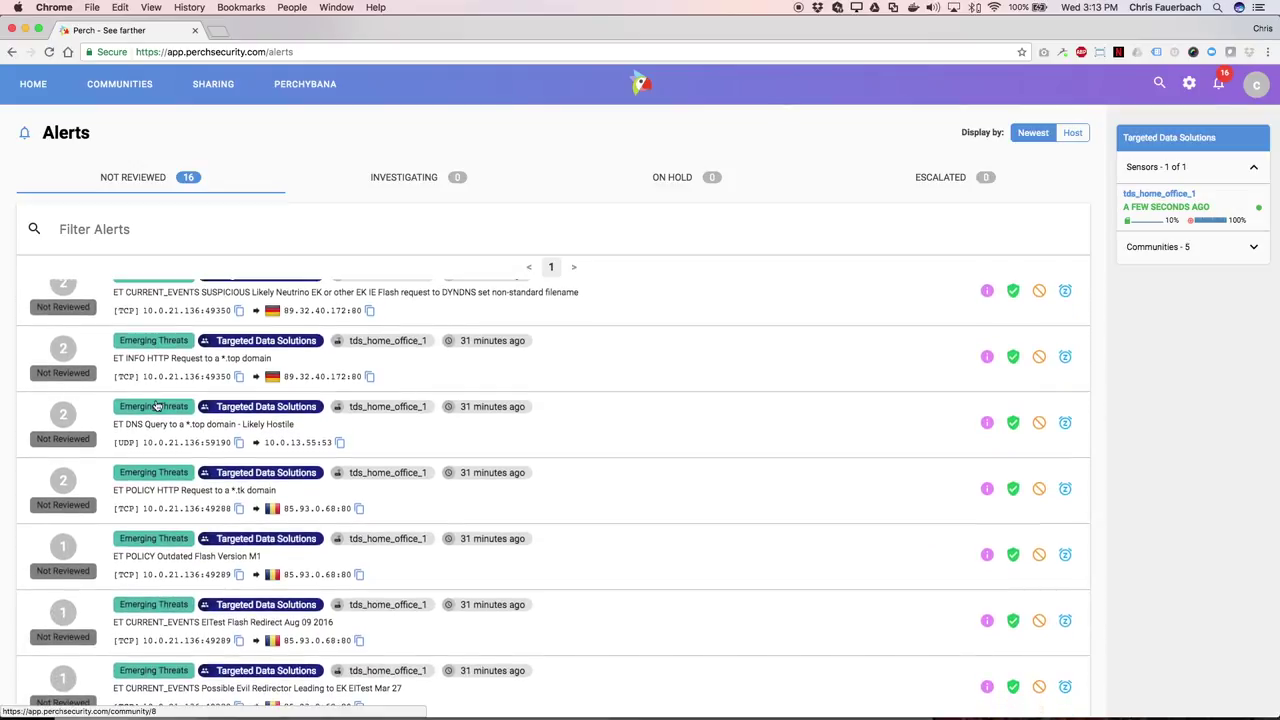
scroll(156, 406, down, 1)
scroll(156, 406, down, 1)
scroll(156, 406, down, 1)
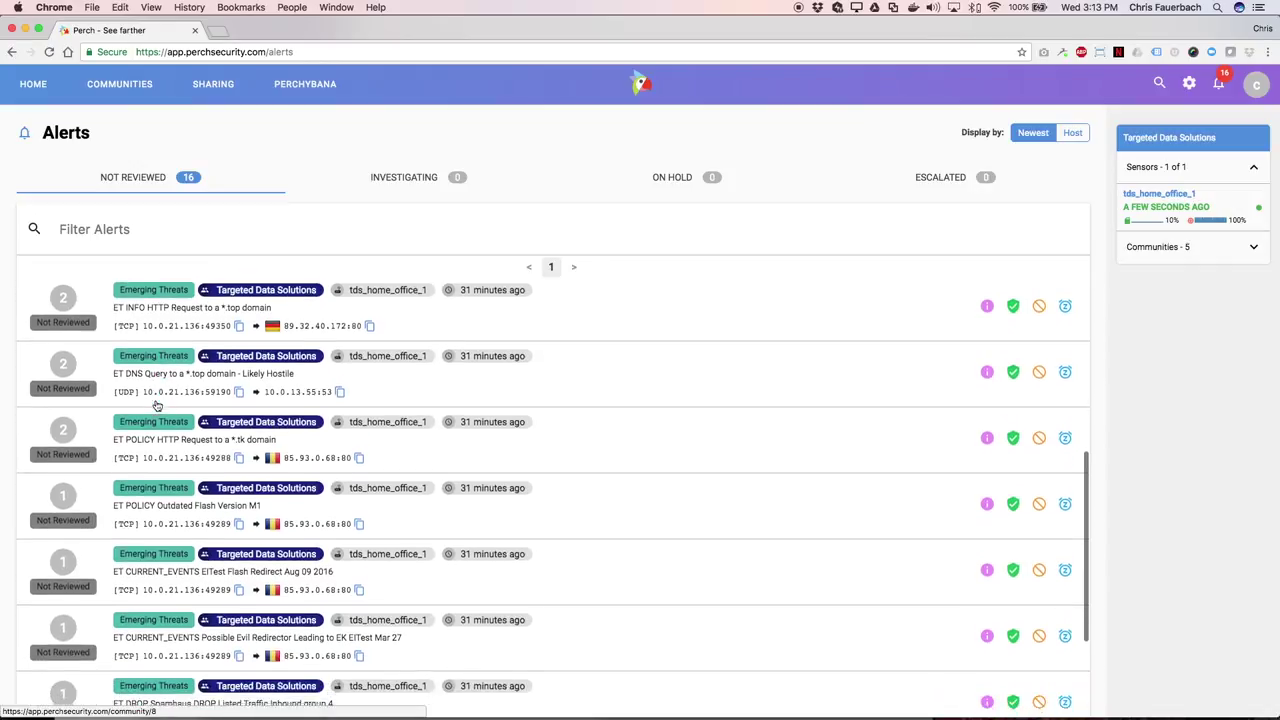
scroll(156, 405, down, 1)
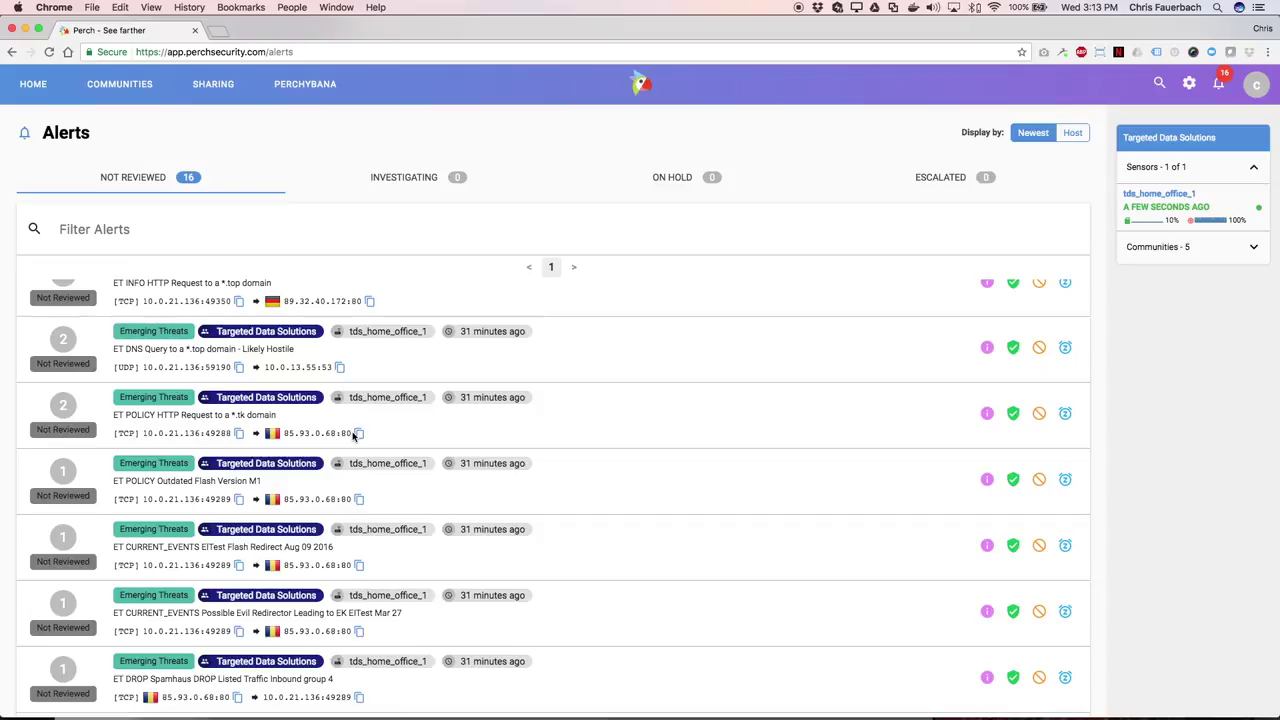
click(359, 435)
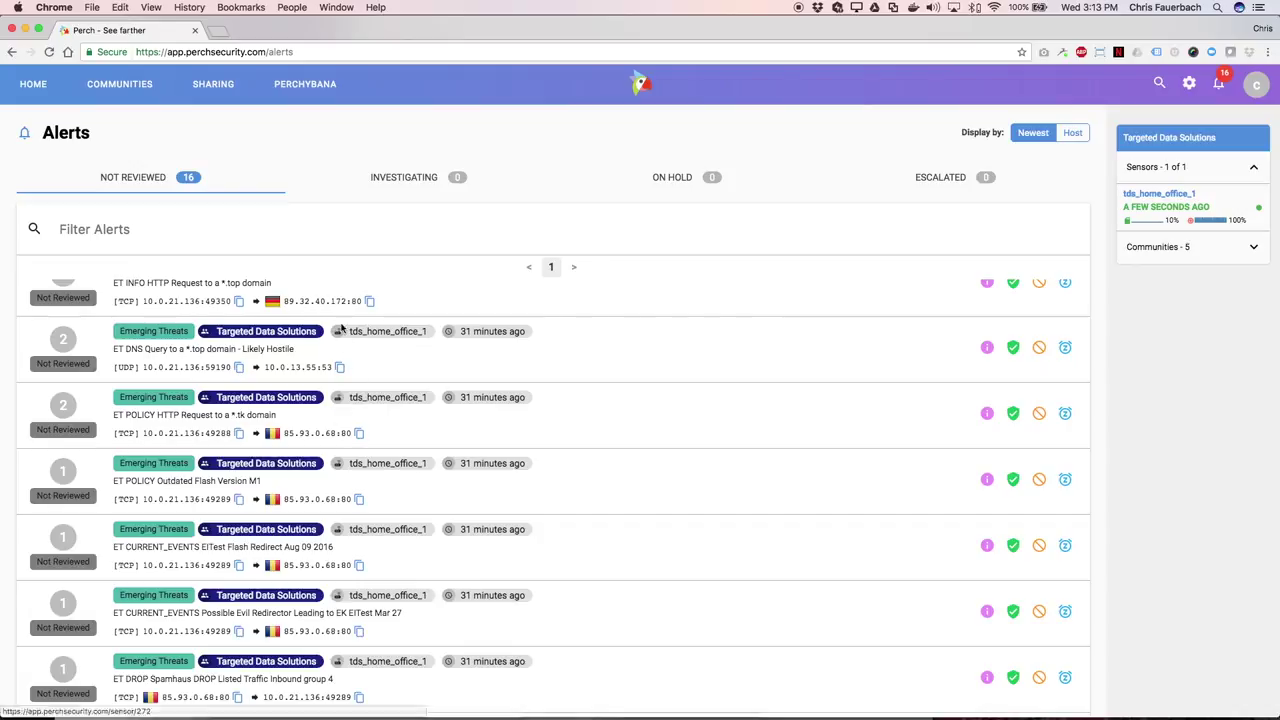
- Search Perchybana for the pasted IP 85.93.0.68, which returns no hits in the last 15 minutes
click(294, 88)
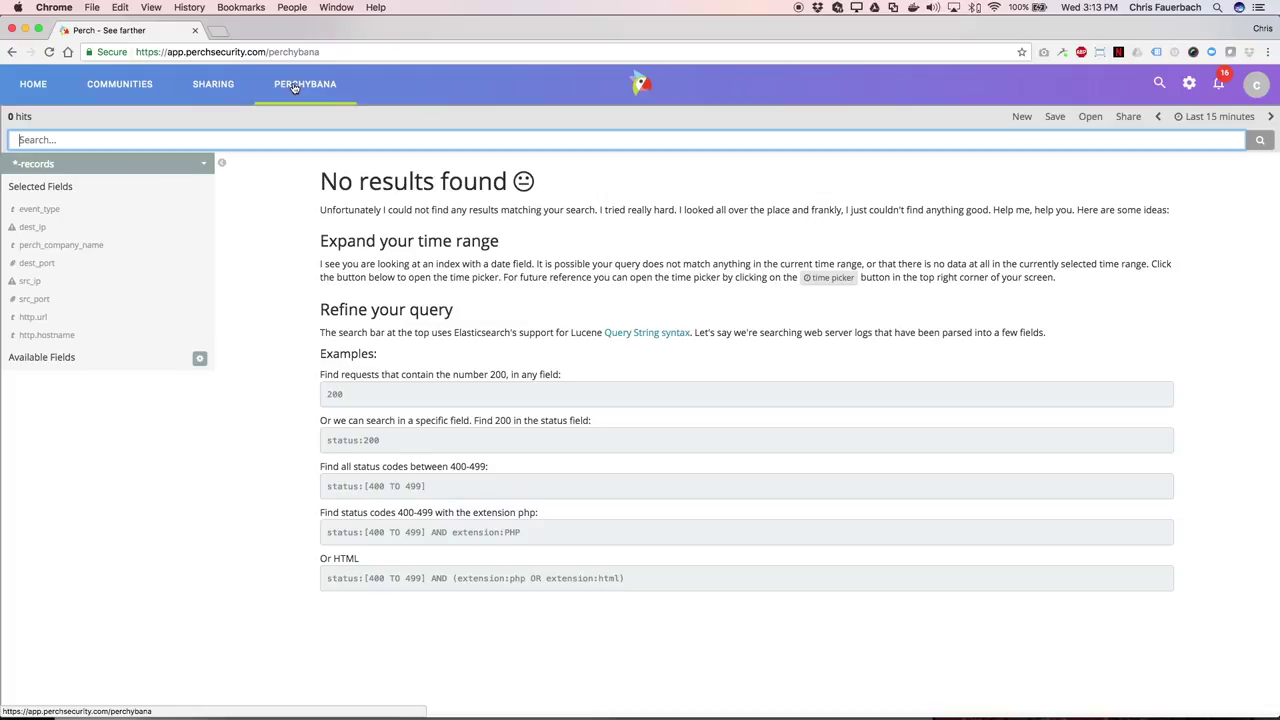
key(super+v)
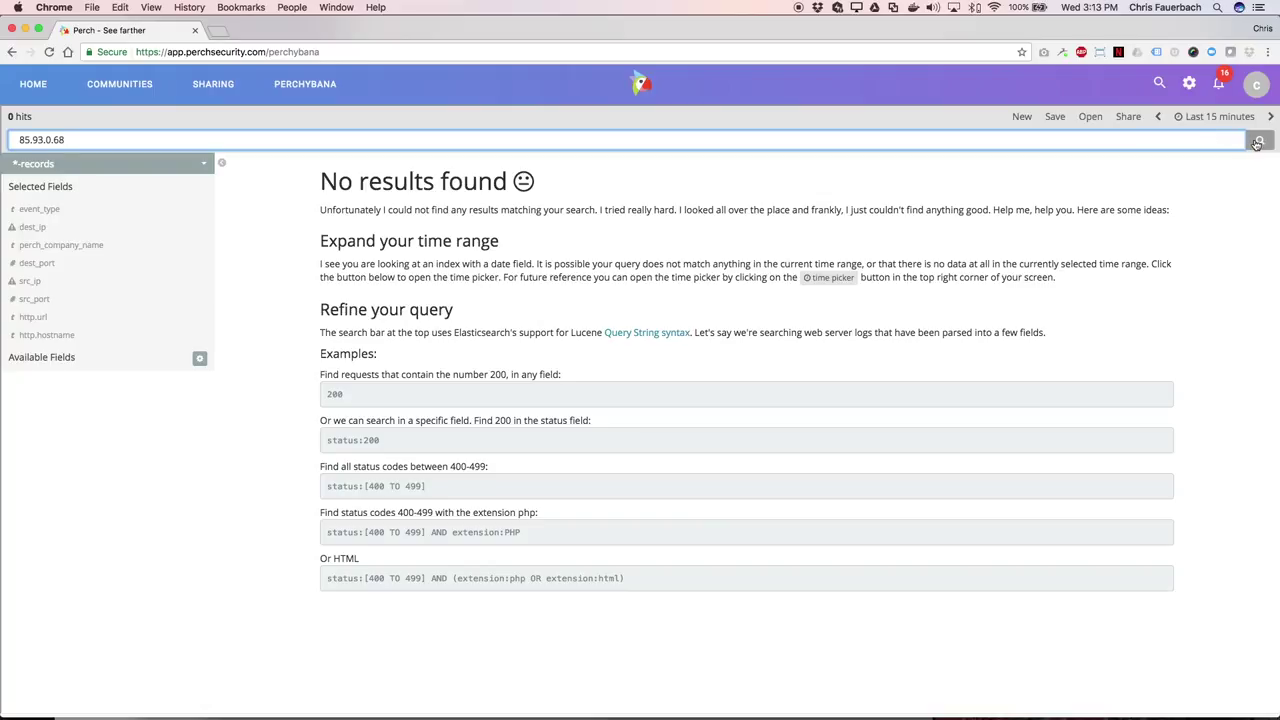
click(1258, 141)
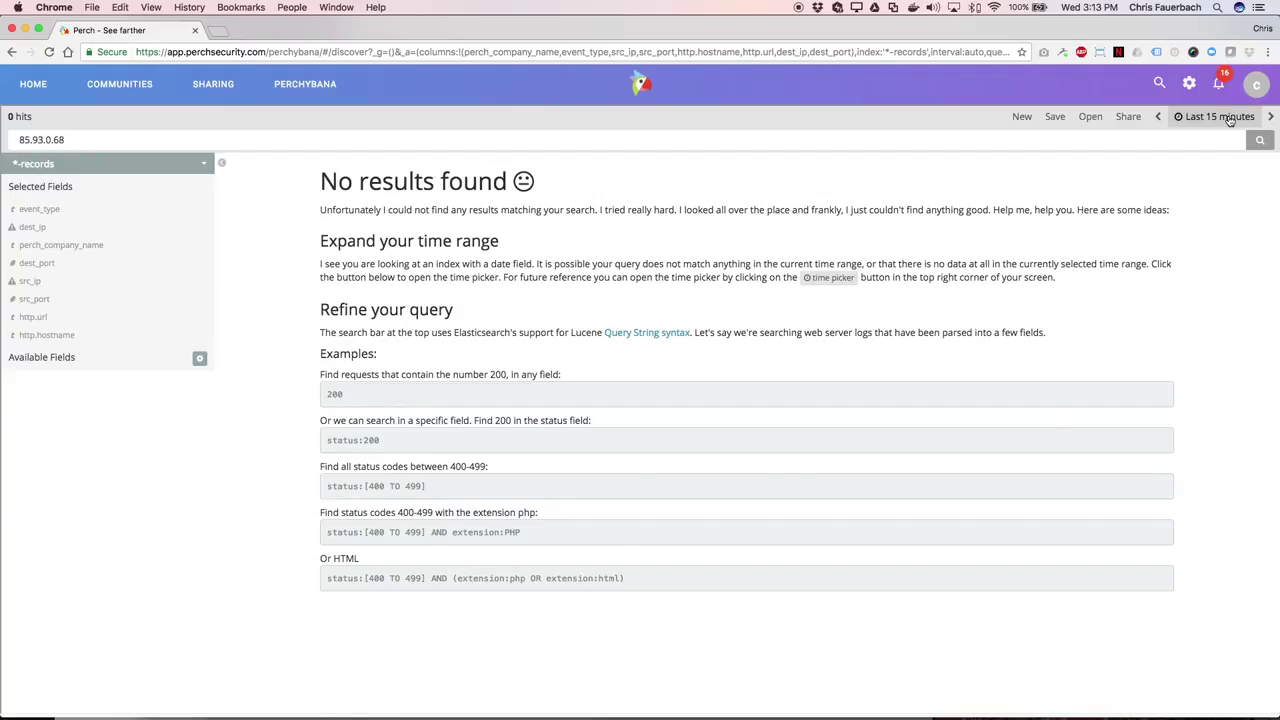
click(1228, 117)
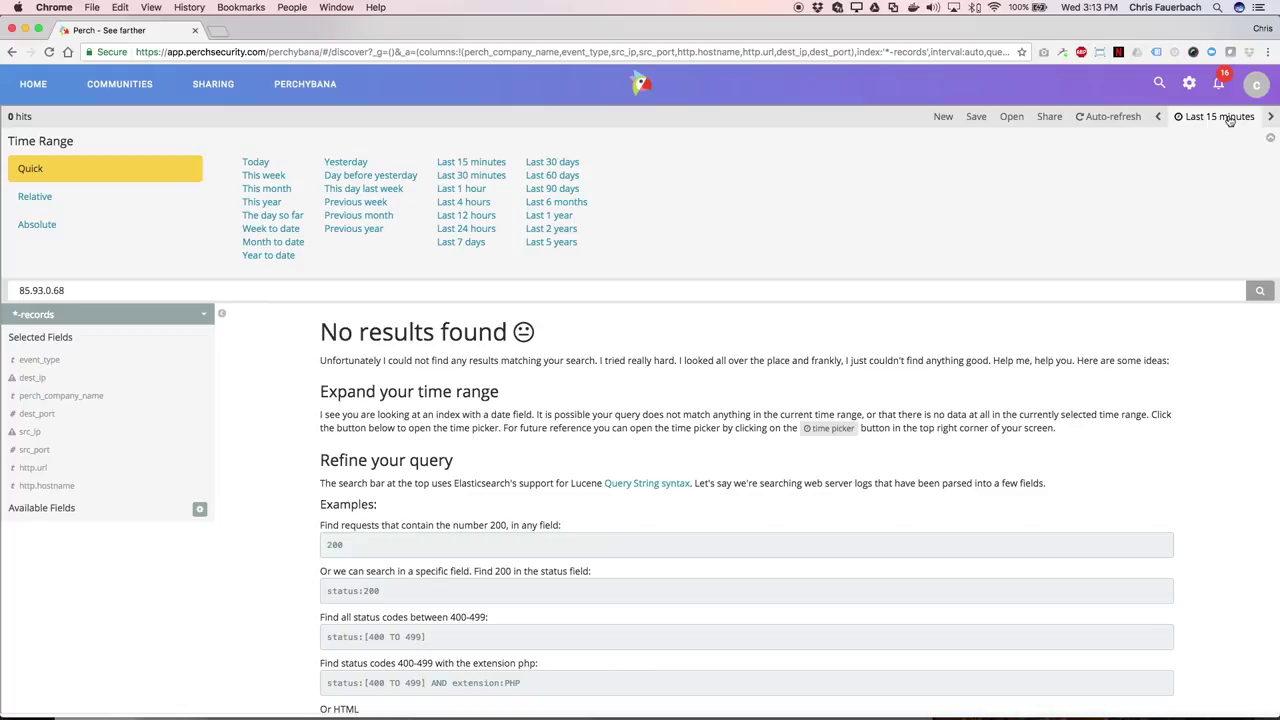
- Set the time range to Last 1 hour and scroll through the 14 matching events
click(478, 188)
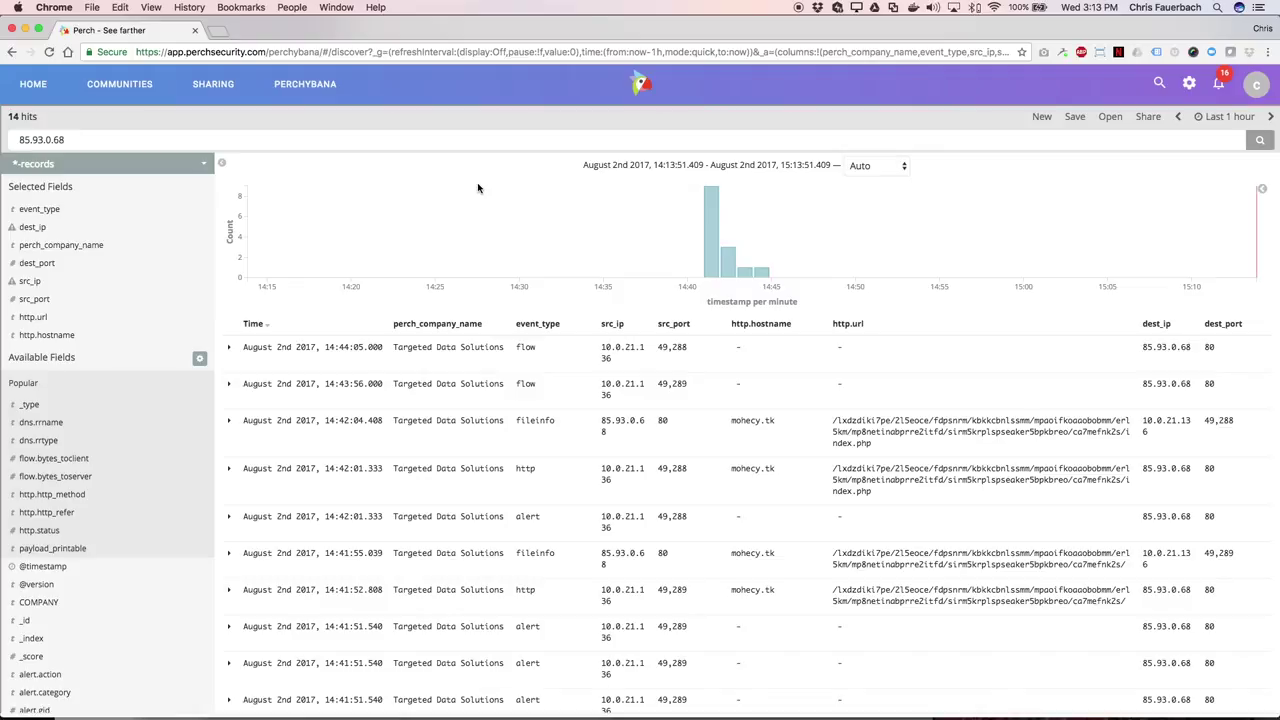
scroll(478, 440, down, 3)
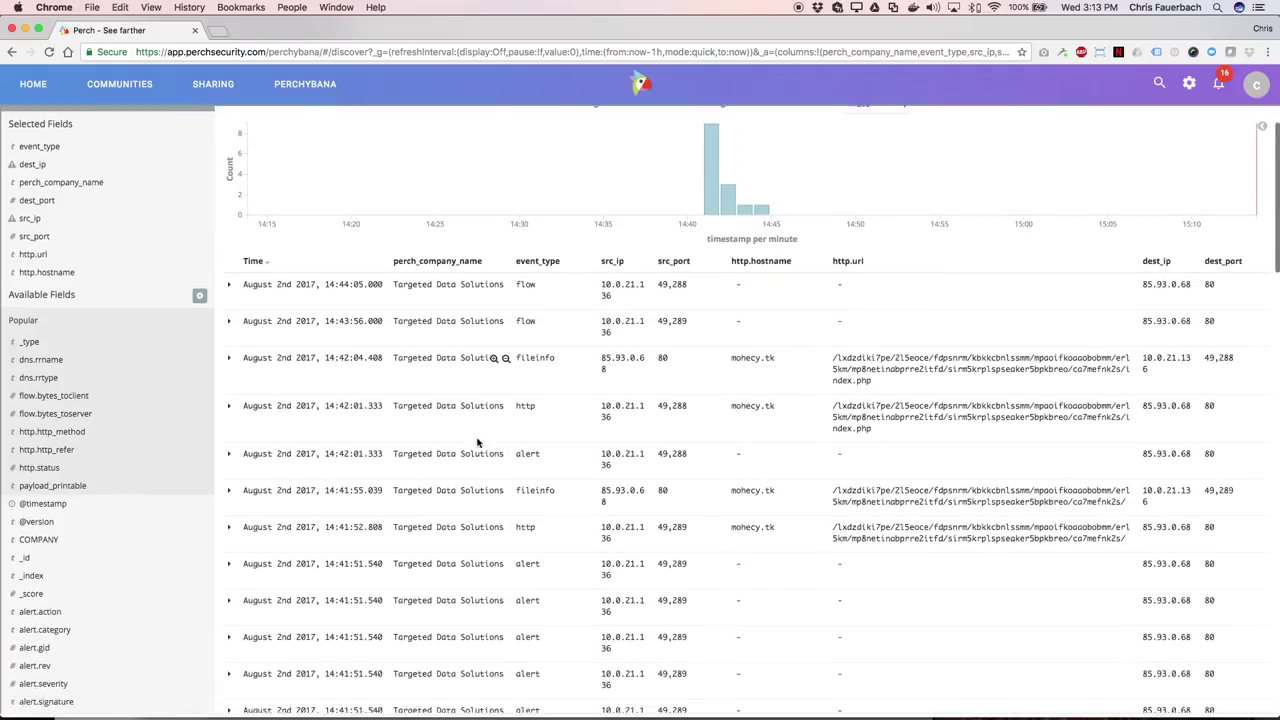
scroll(478, 443, down, 1)
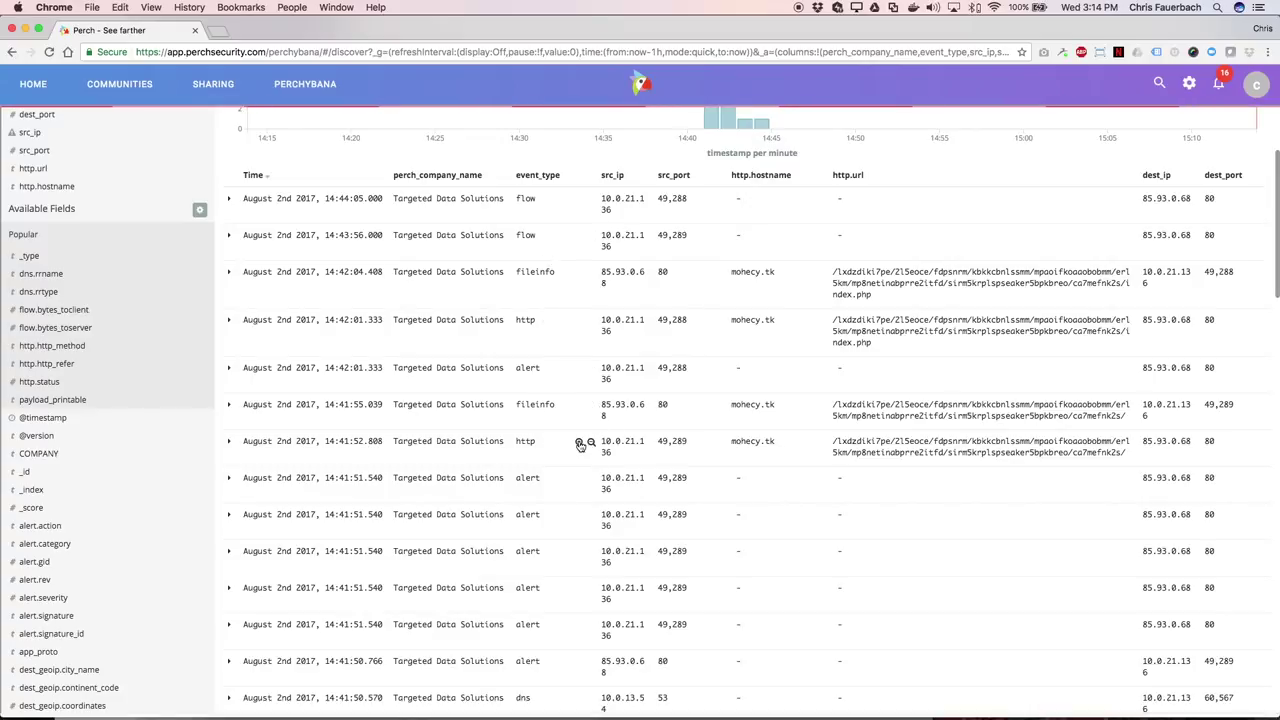
scroll(579, 445, up, 3)
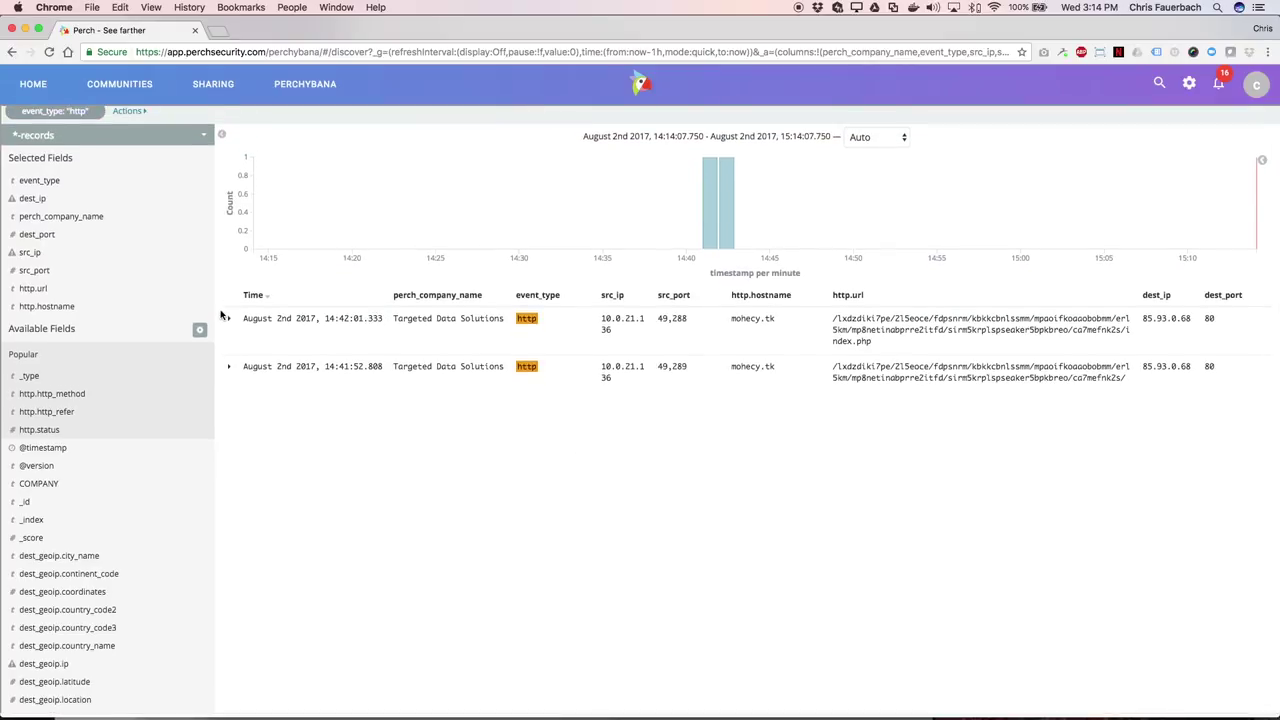
- Expand the first mohecy.tk http event and review its destination, referer and response fields
click(229, 322)
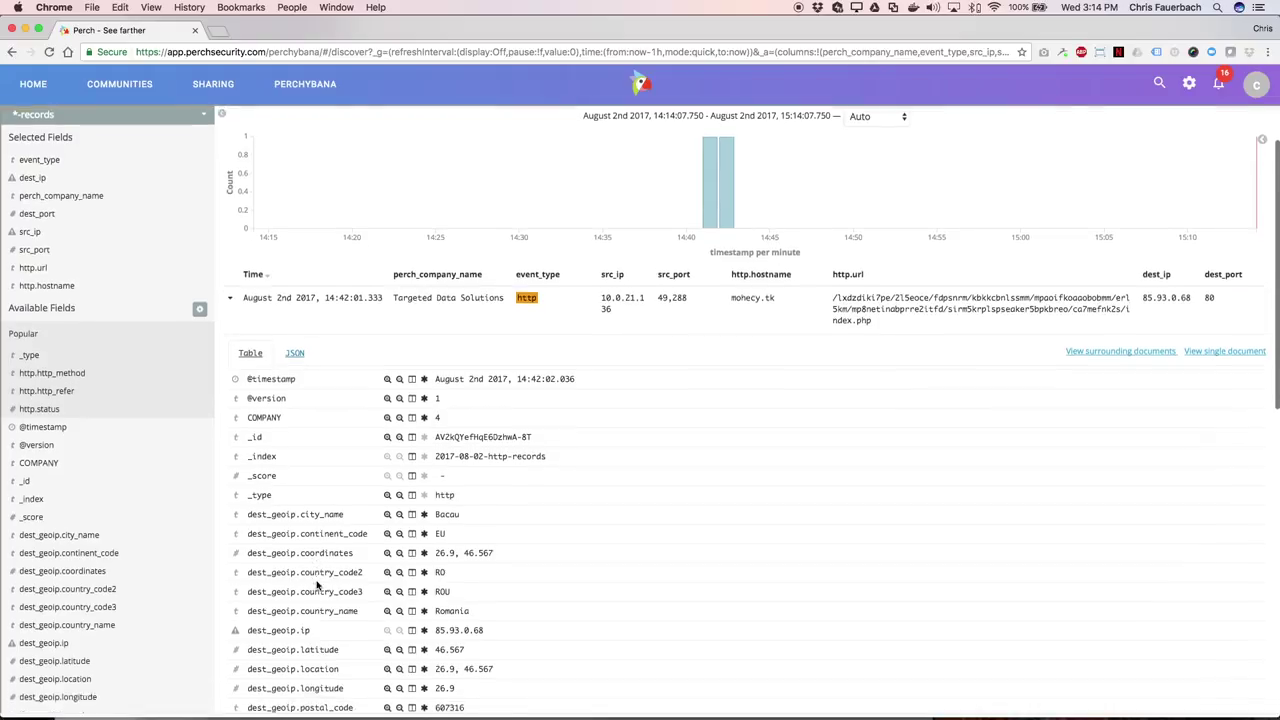
scroll(317, 585, down, 5)
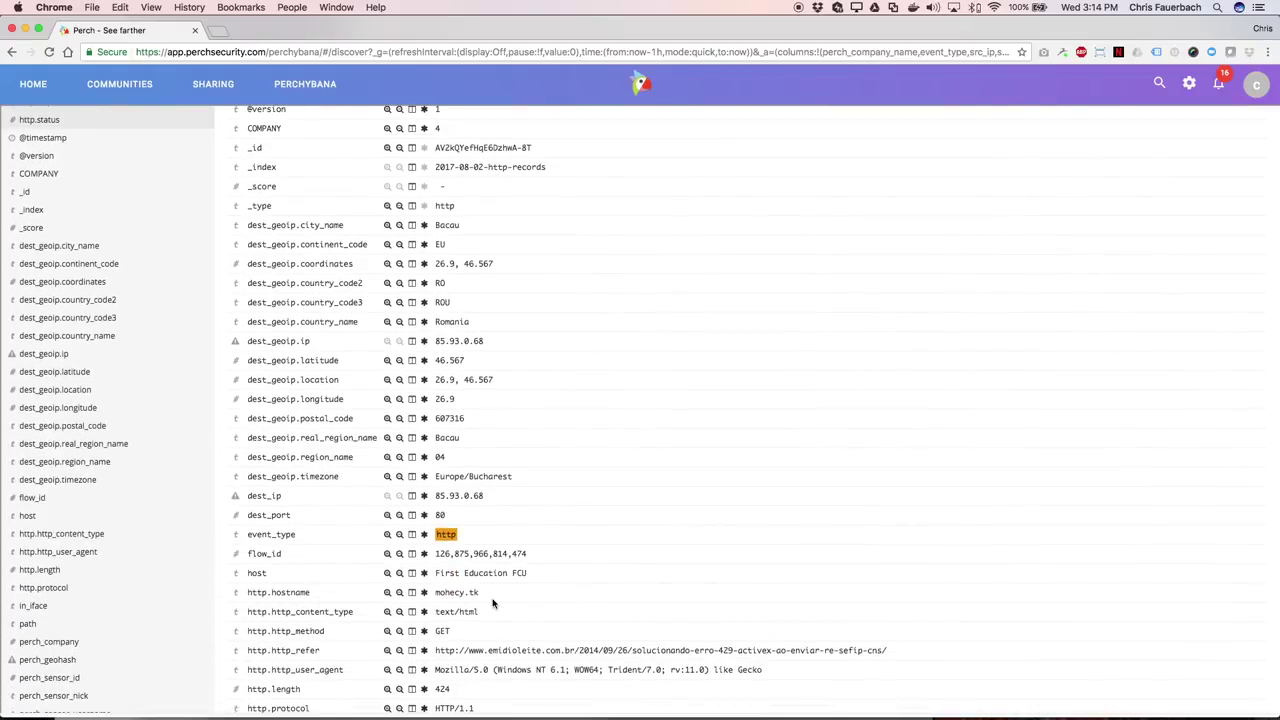
scroll(492, 603, down, 3)
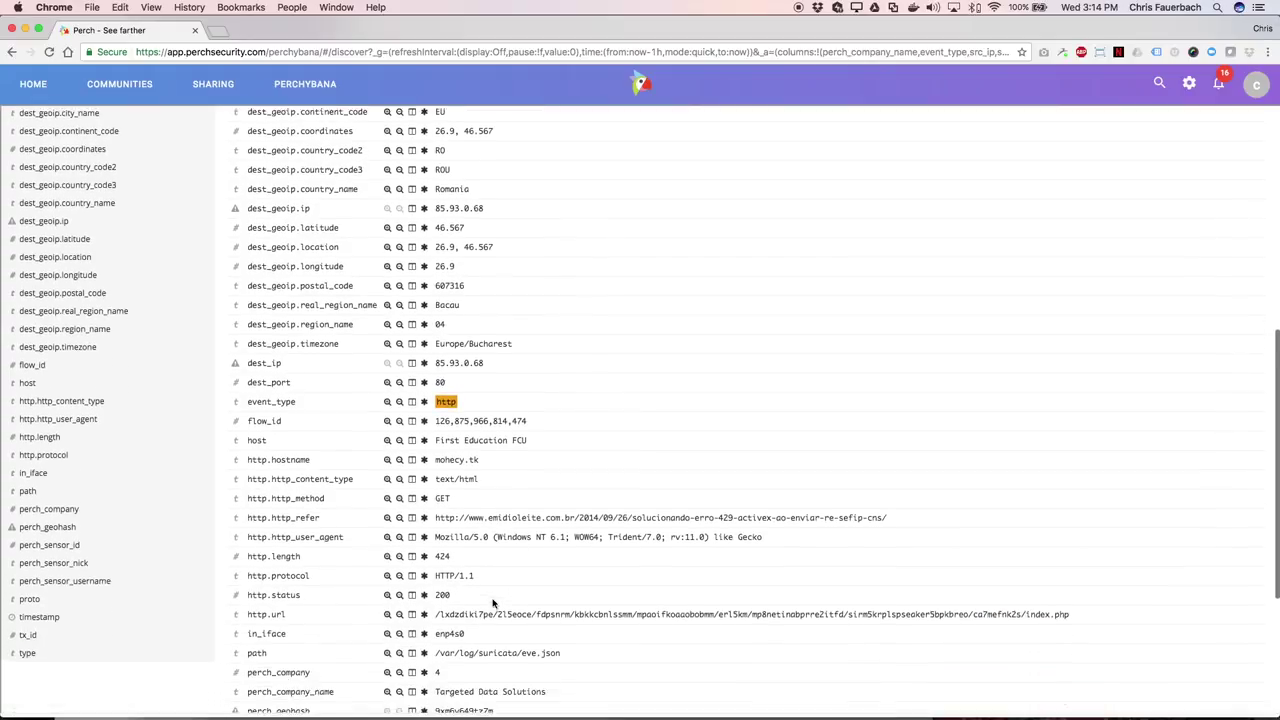
scroll(492, 603, down, 3)
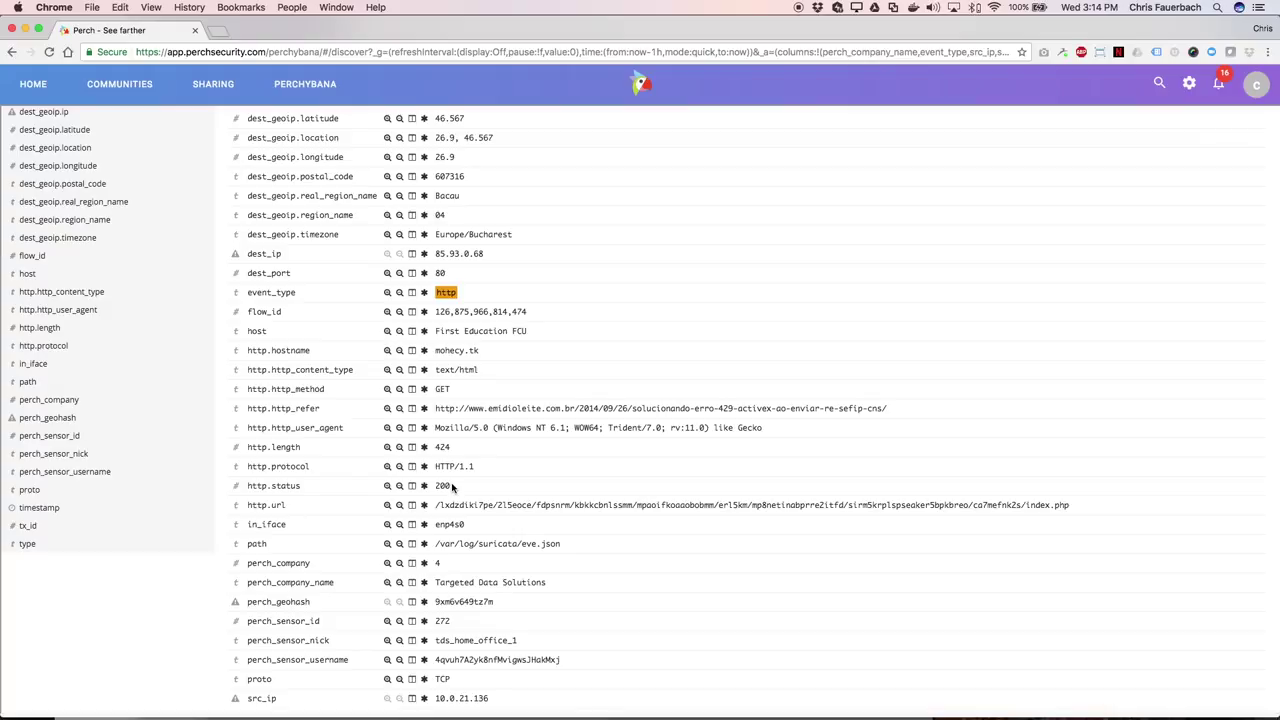
scroll(453, 487, up, 3)
scroll(453, 487, up, 4)
scroll(453, 487, up, 4)
scroll(453, 487, up, 4)
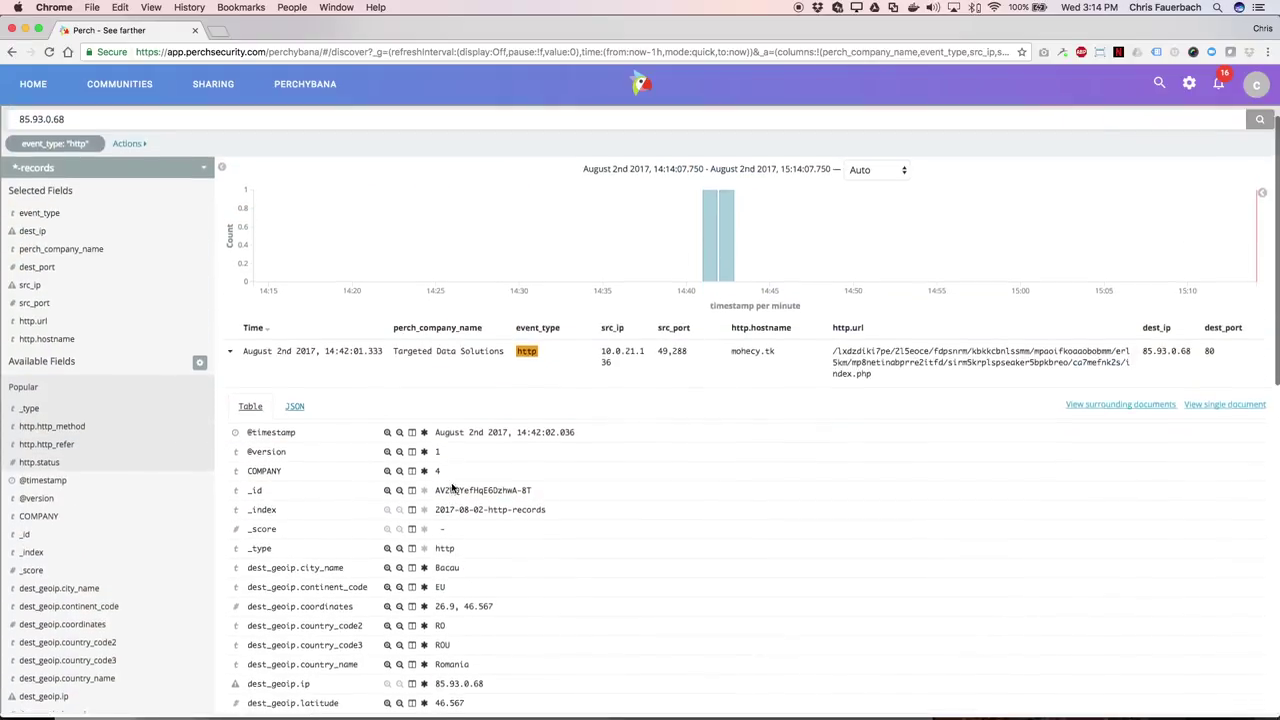
scroll(453, 487, up, 1)
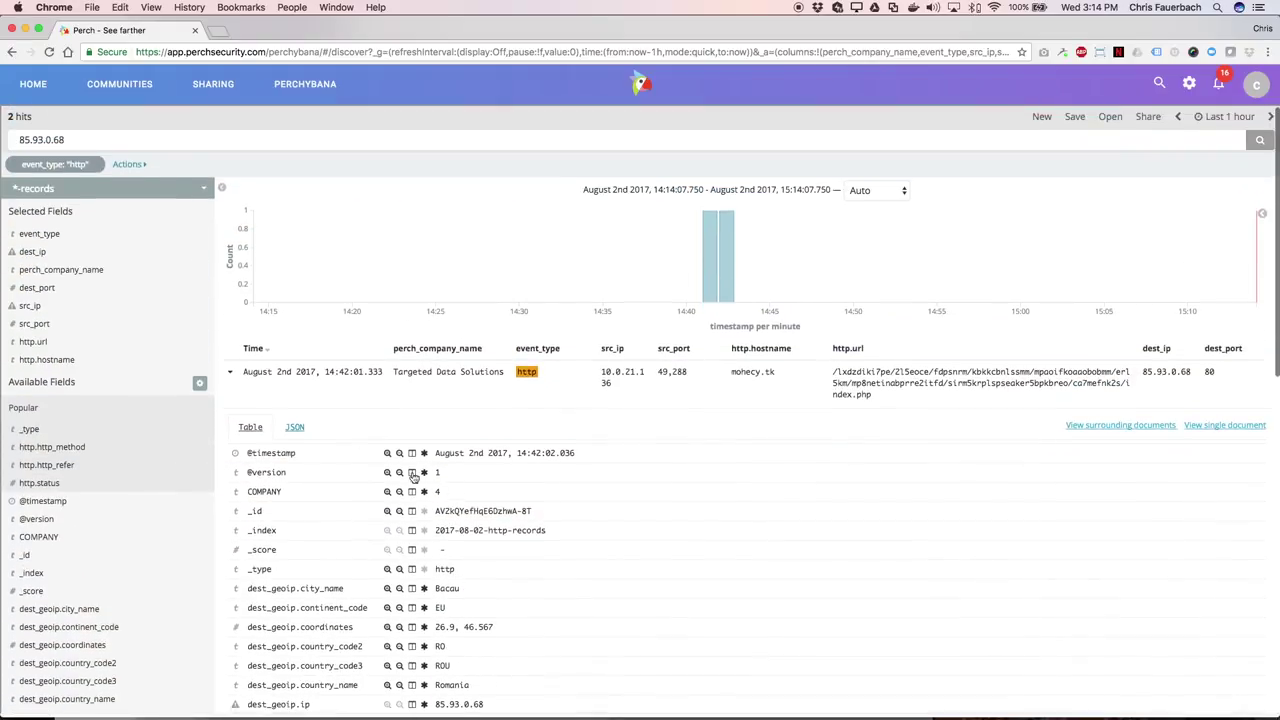
- Replace the http filter with an event_type: fileinfo filter, leaving two events
click(21, 165)
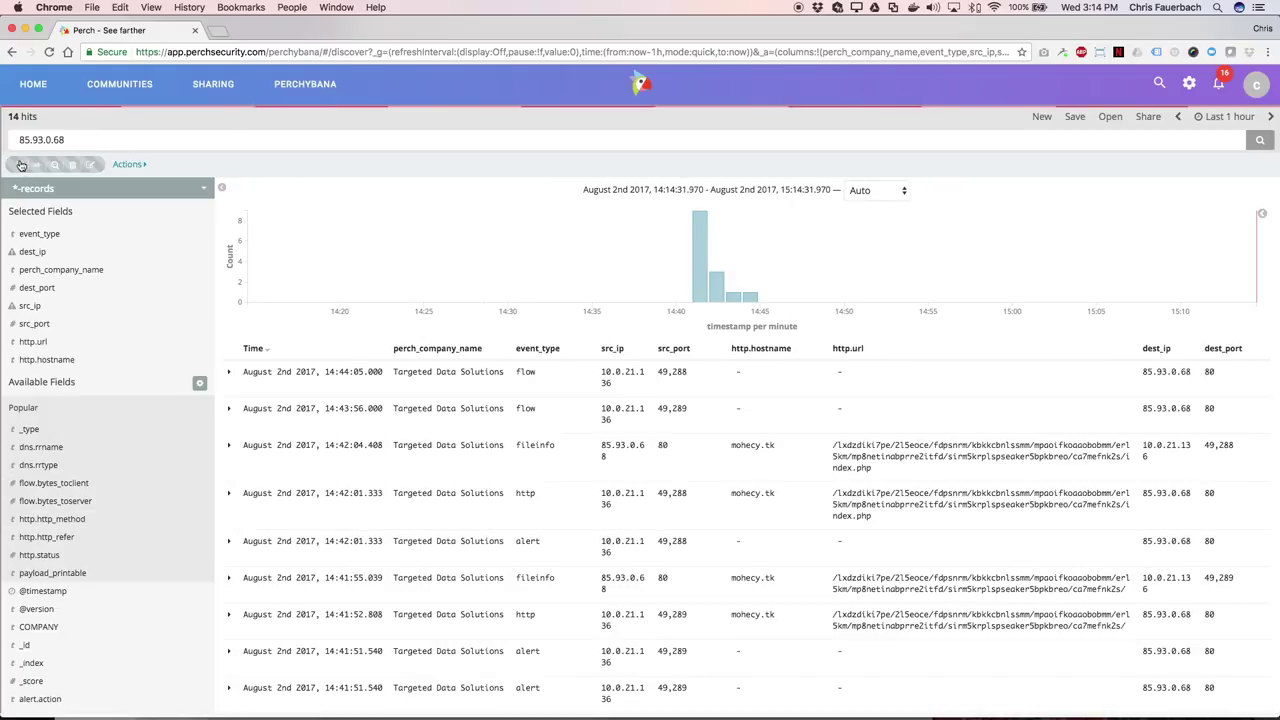
scroll(438, 484, down, 1)
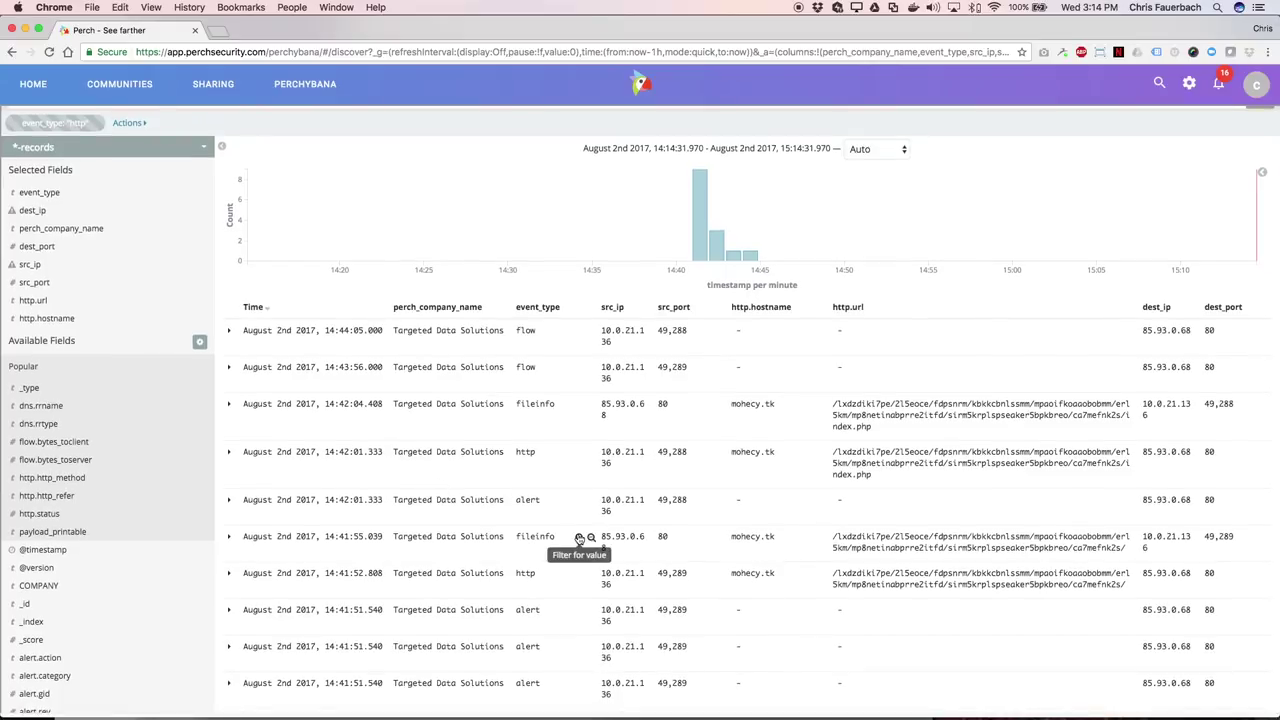
click(577, 540)
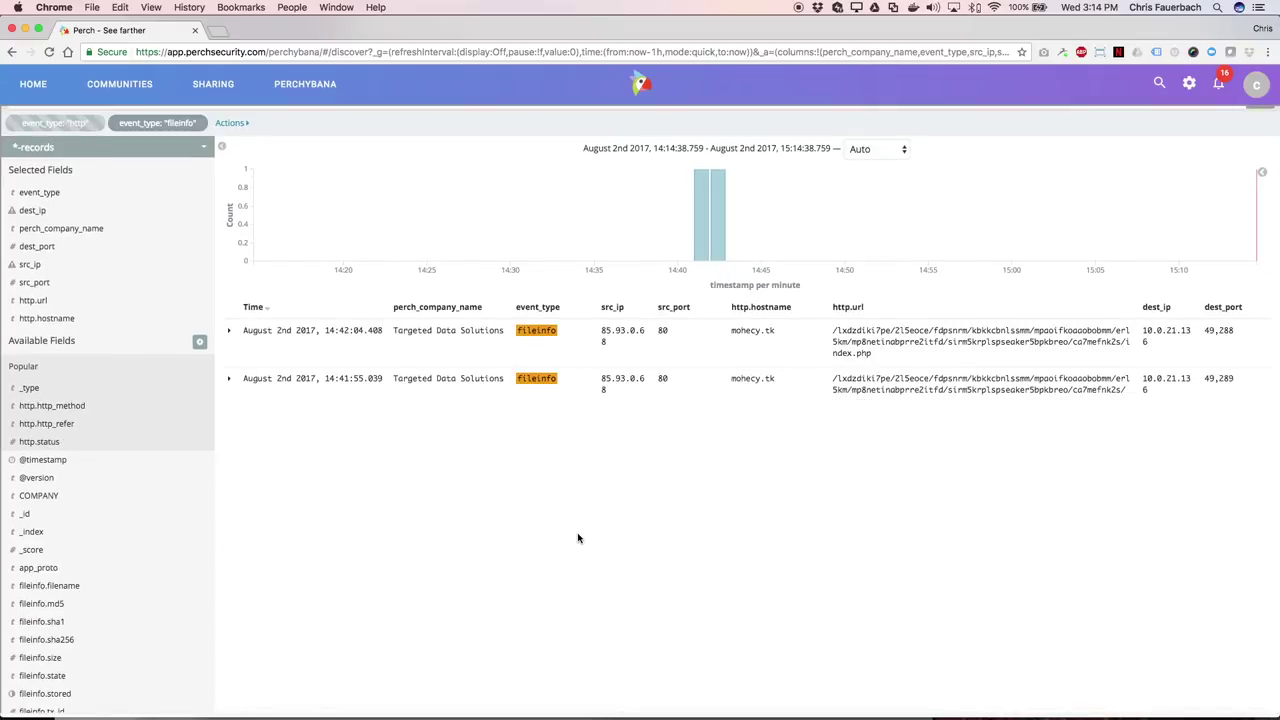
- Expand the first fileinfo event and review the 424-byte index.php file's hashes
mouse_move(980, 342)
click(228, 332)
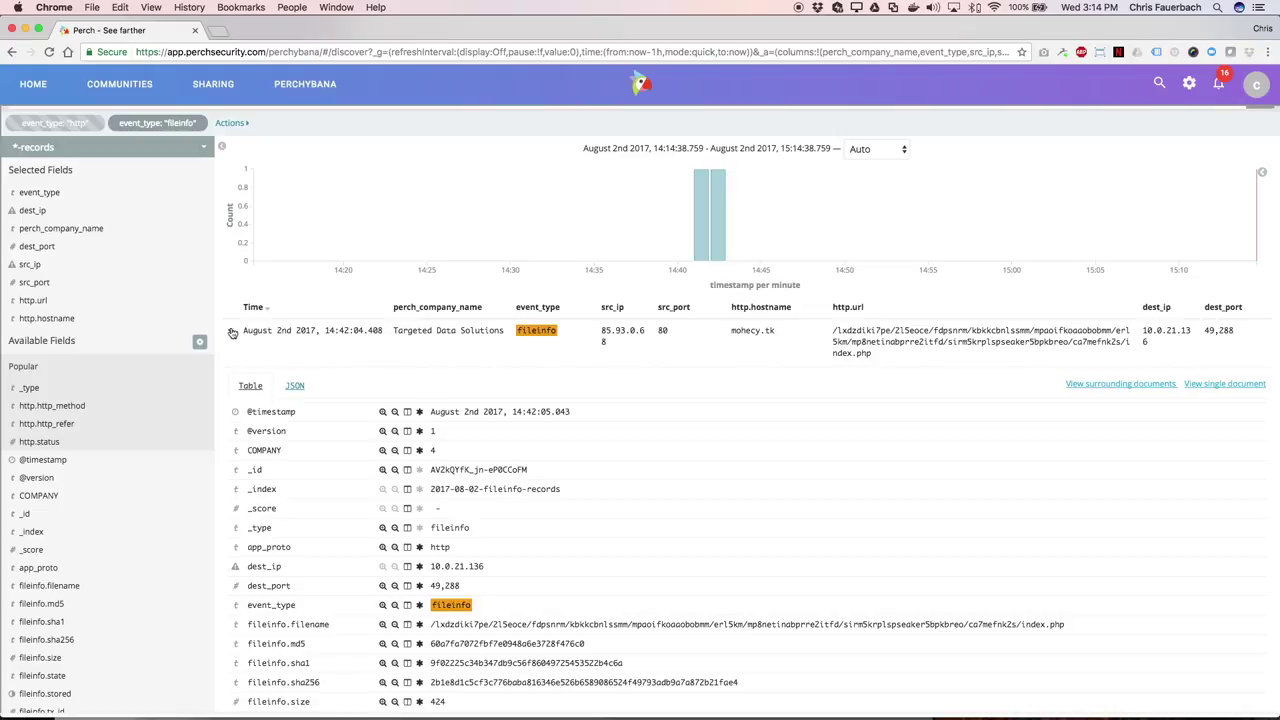
scroll(336, 622, down, 2)
scroll(336, 622, down, 3)
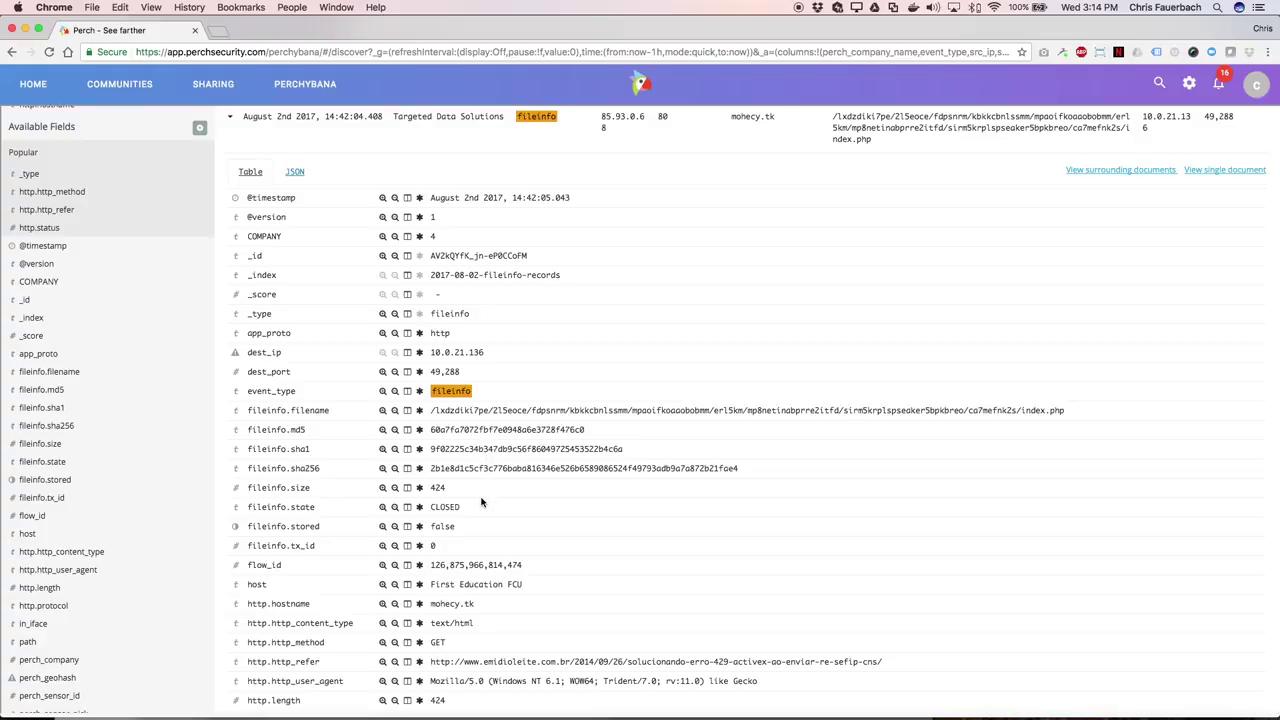
scroll(481, 503, down, 1)
scroll(481, 500, down, 1)
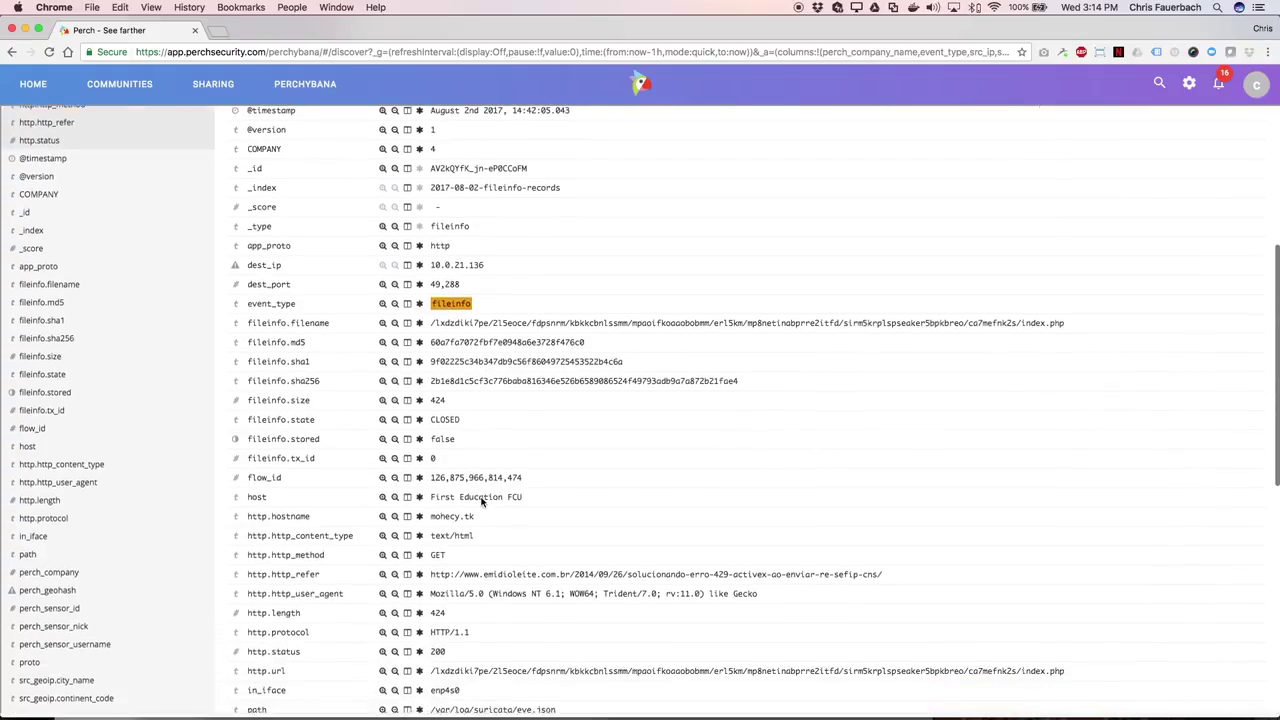
scroll(481, 498, down, 2)
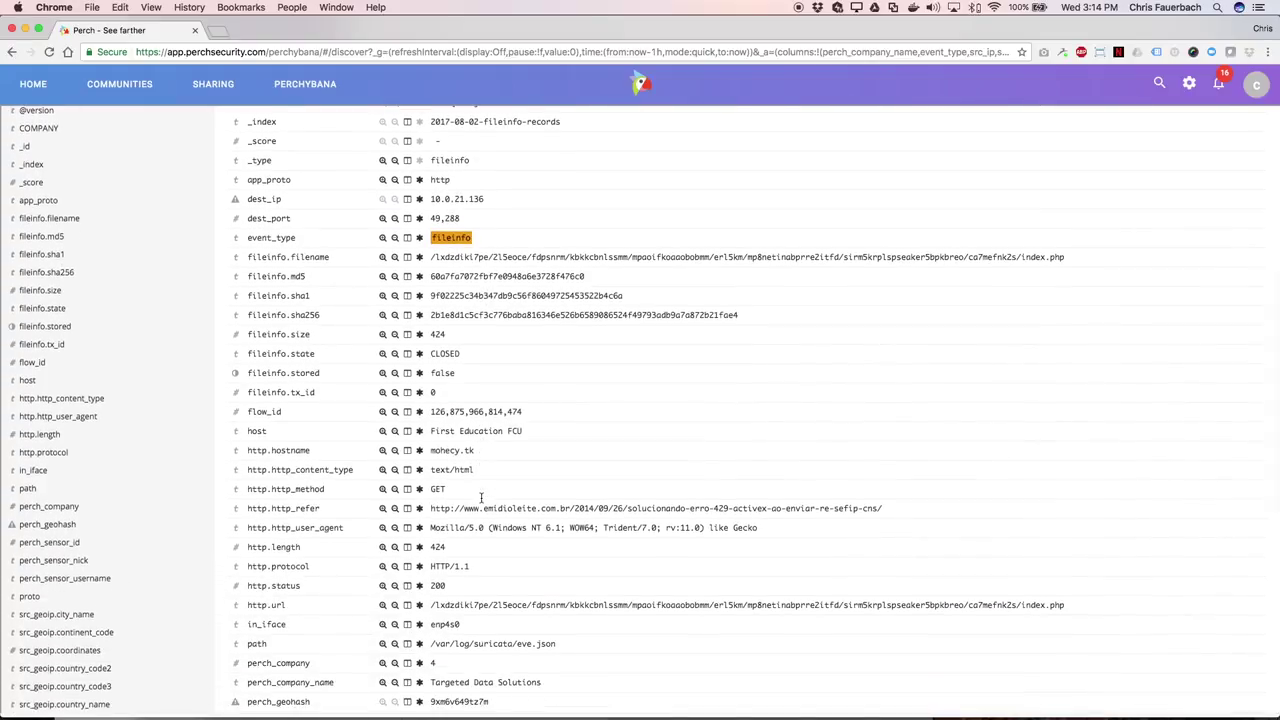
scroll(481, 497, down, 3)
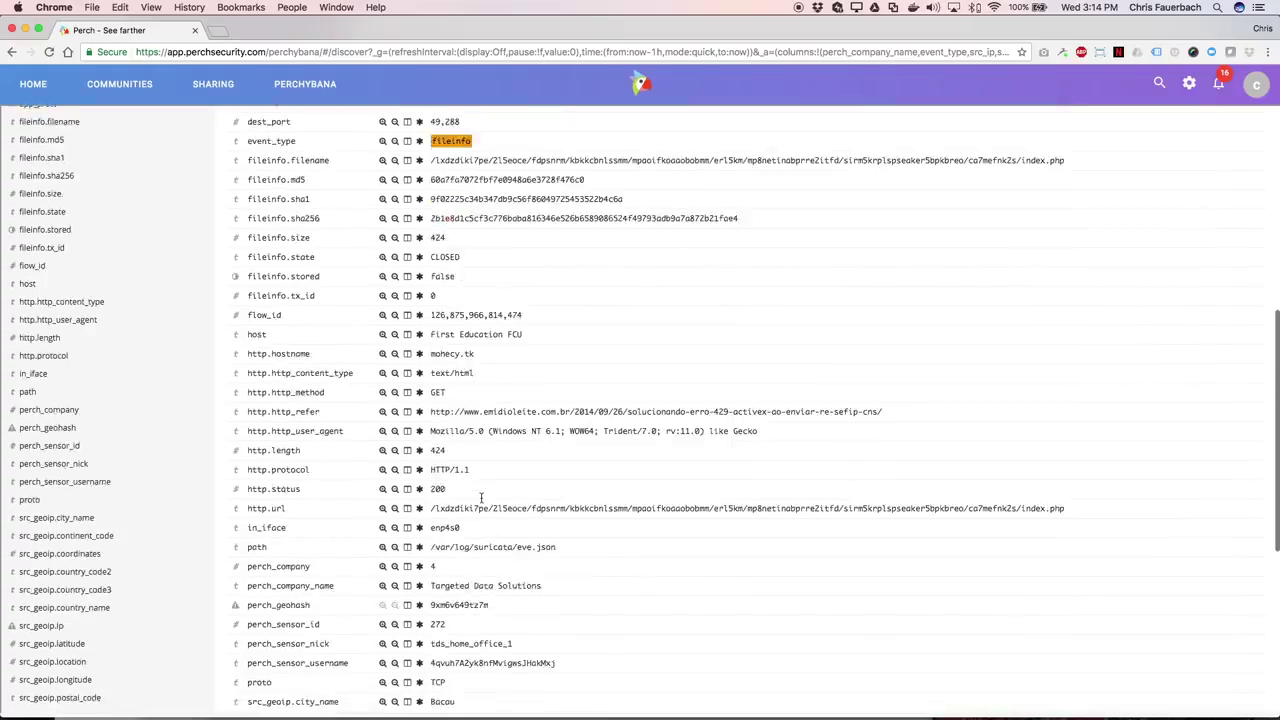
scroll(481, 497, down, 4)
scroll(481, 497, down, 2)
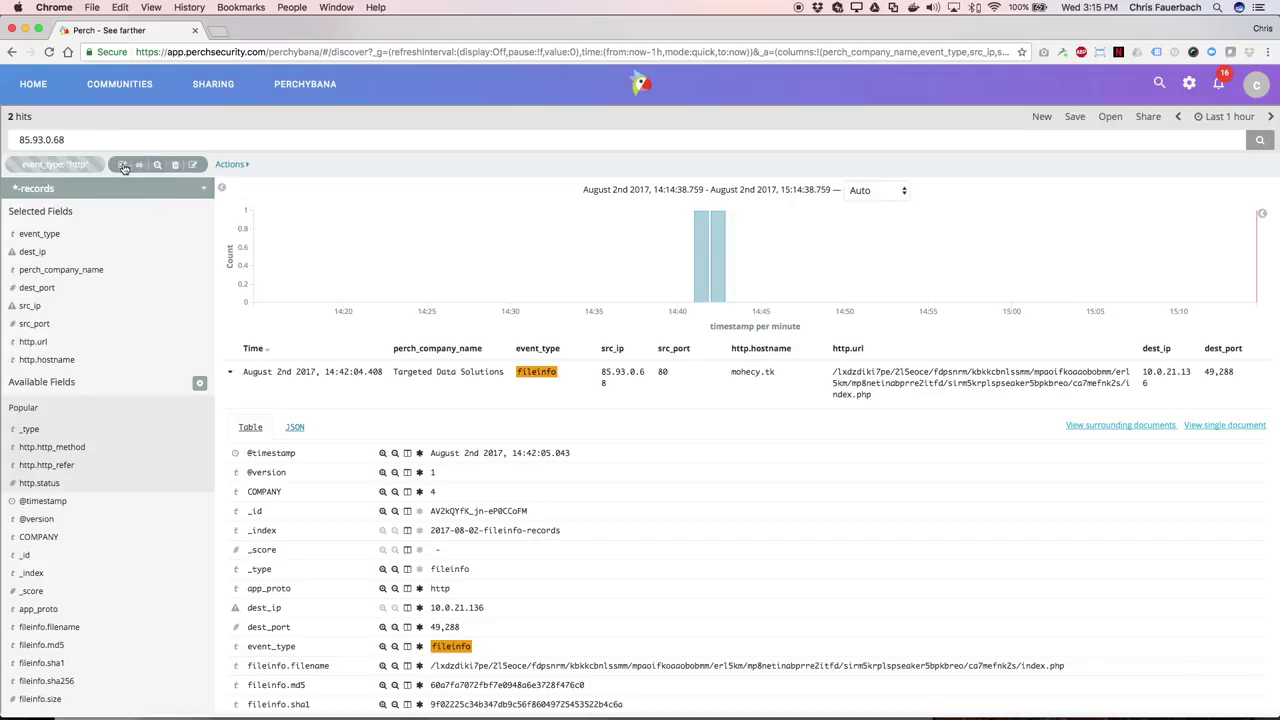
- Turn off the fileinfo filter and run the query 85.93.0.68 AND event_type:alert
click(124, 167)
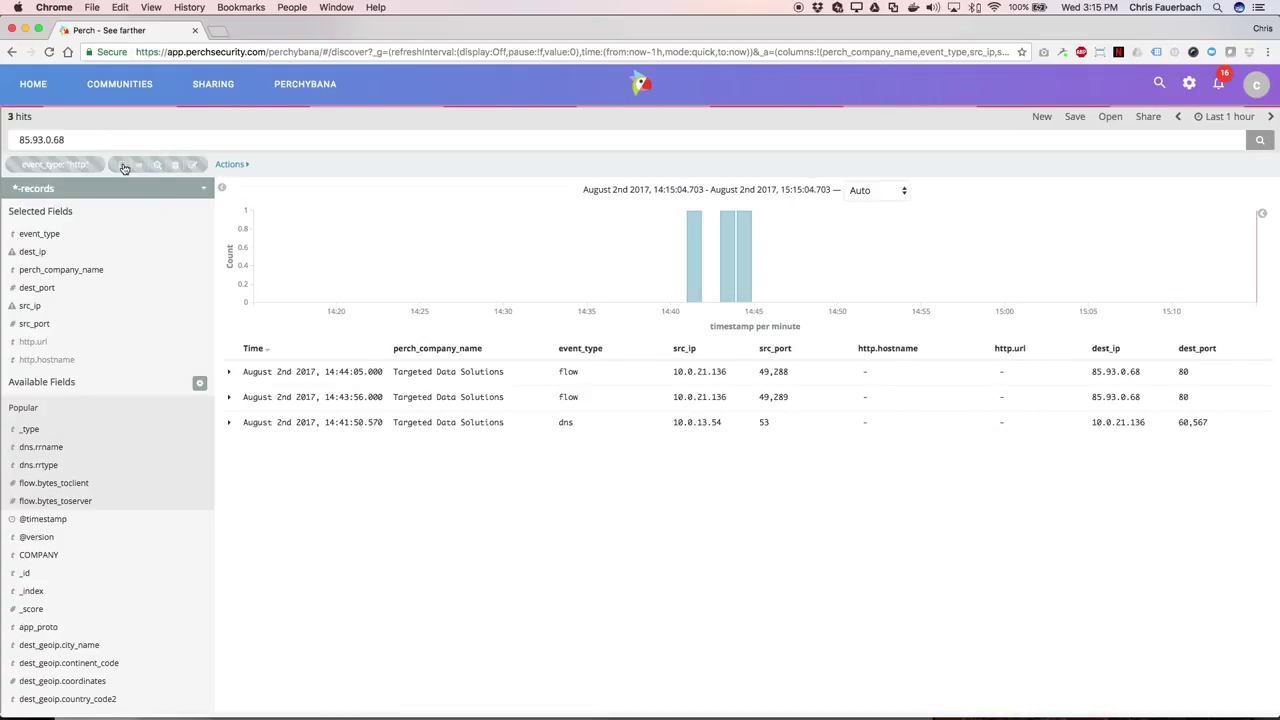
click(124, 167)
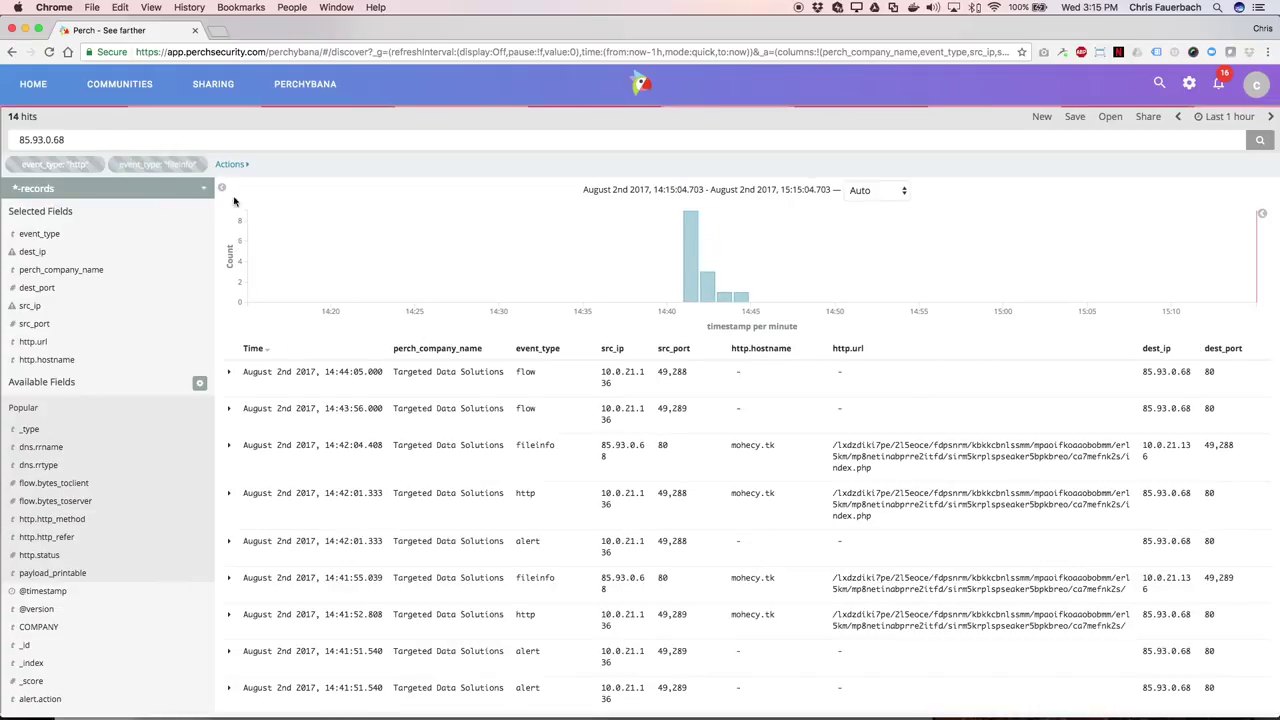
click(205, 134)
text(AND event_type)
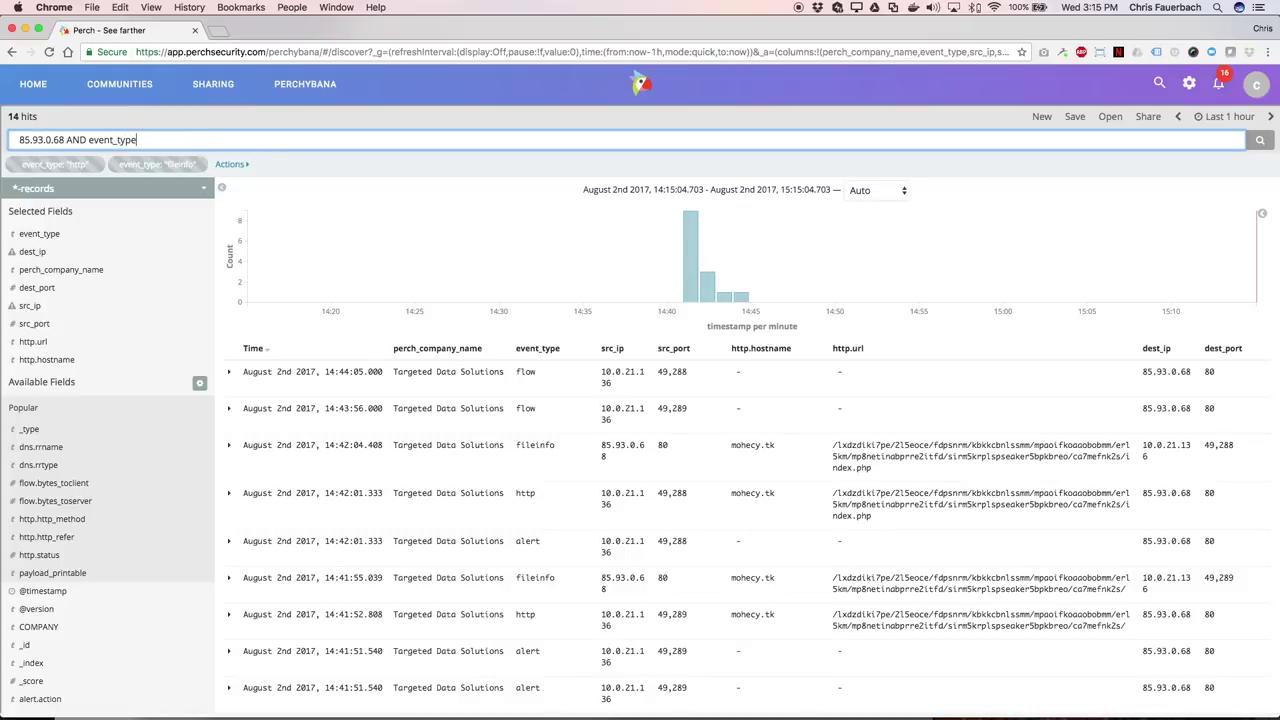
text(:alert)
click(1258, 143)
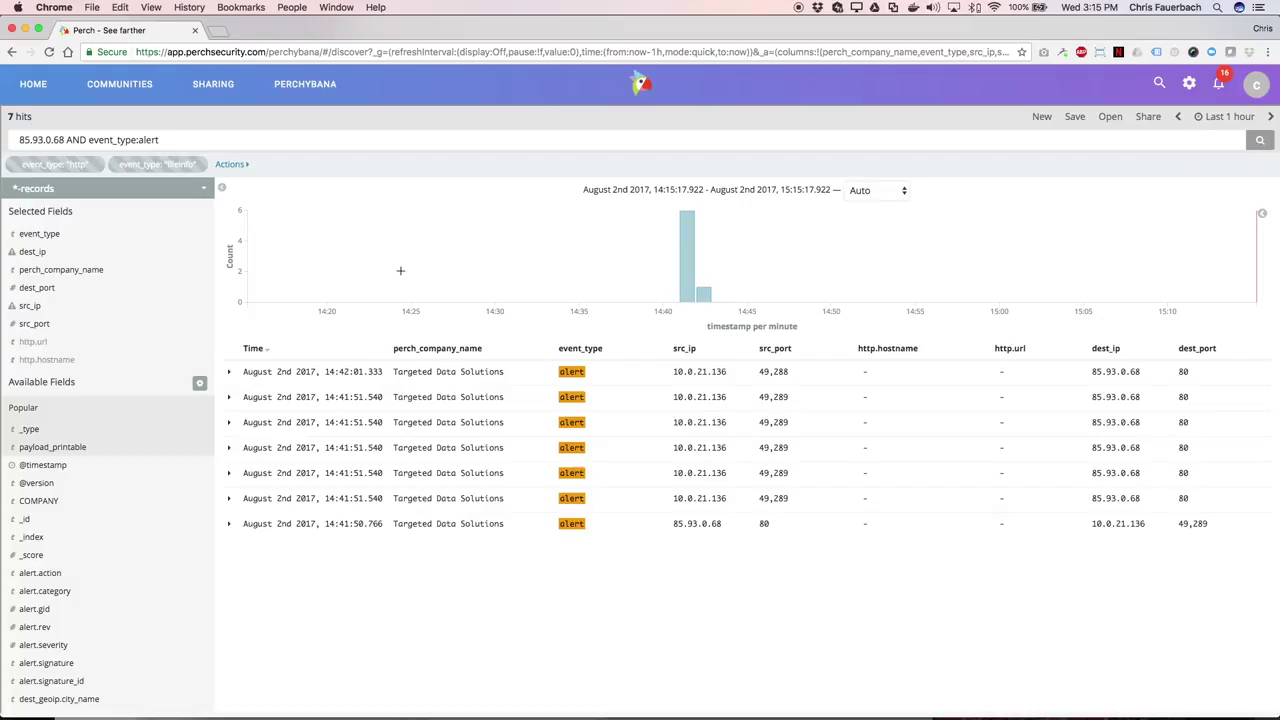
- Add payload_printable from Available Fields as a column in the results table
scroll(132, 628, down, 2)
right_click(129, 606)
key(Escape)
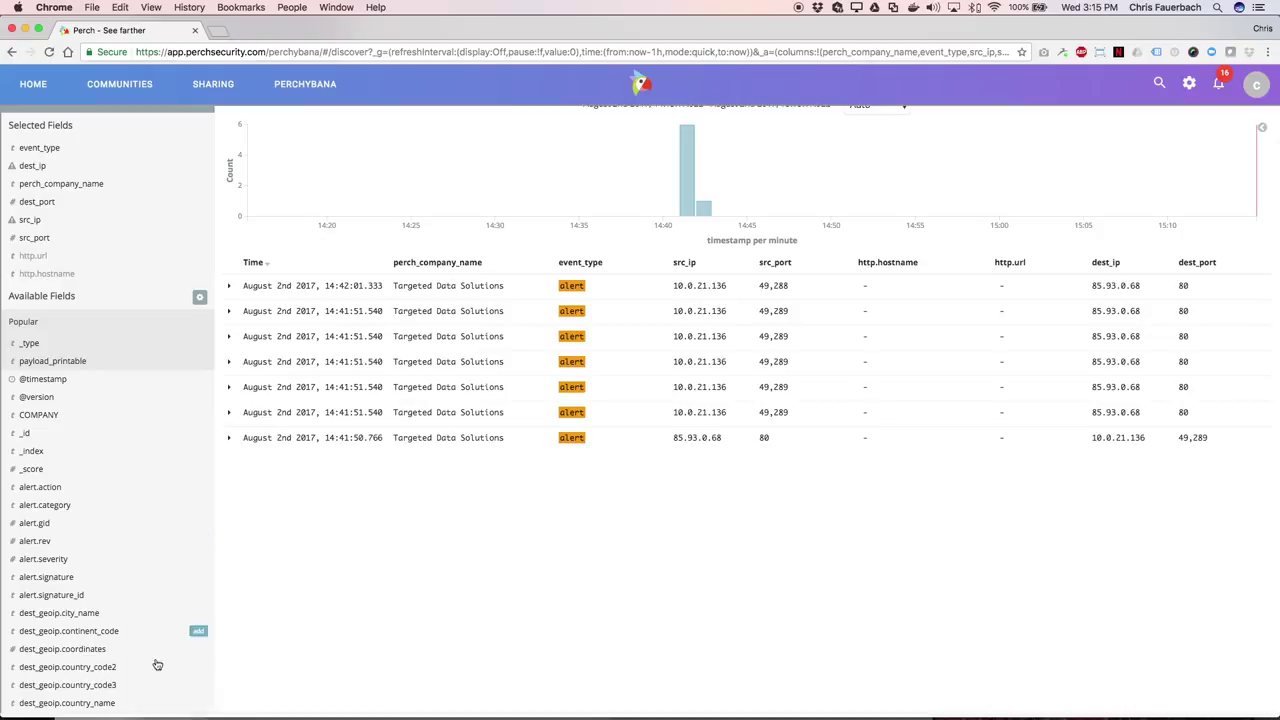
scroll(157, 665, down, 2)
scroll(146, 678, down, 3)
scroll(143, 680, down, 1)
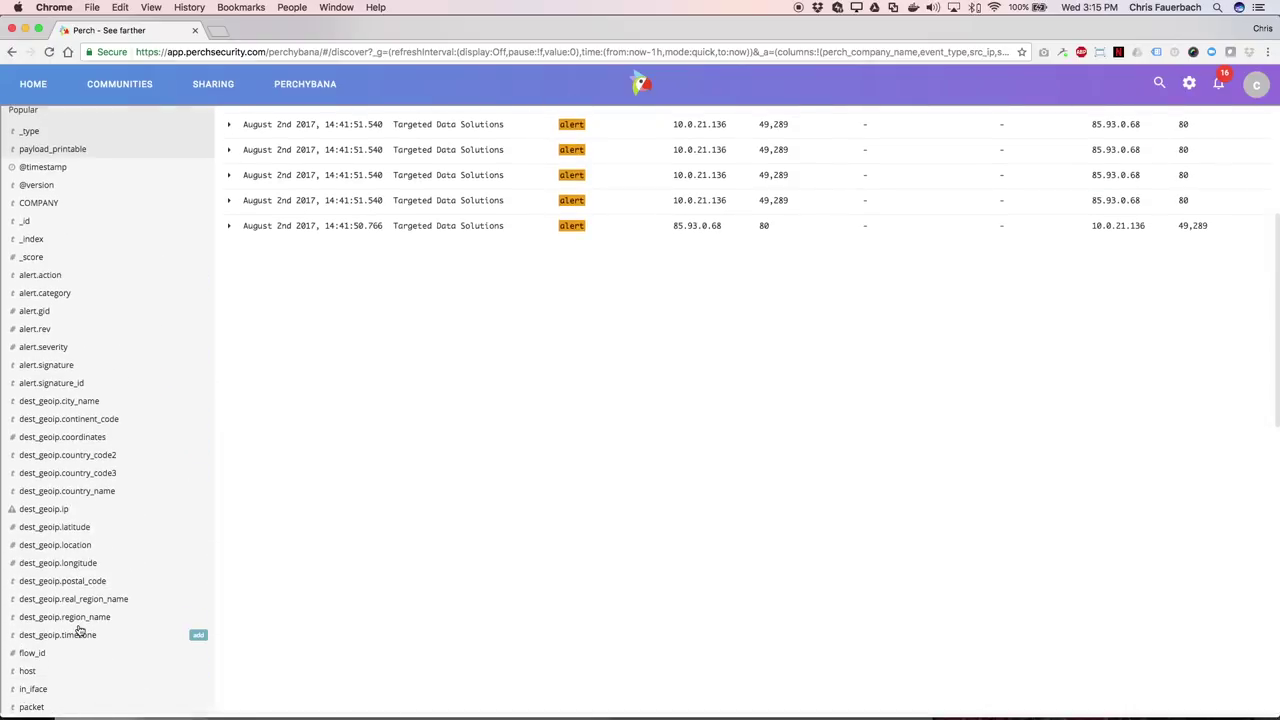
scroll(80, 630, down, 1)
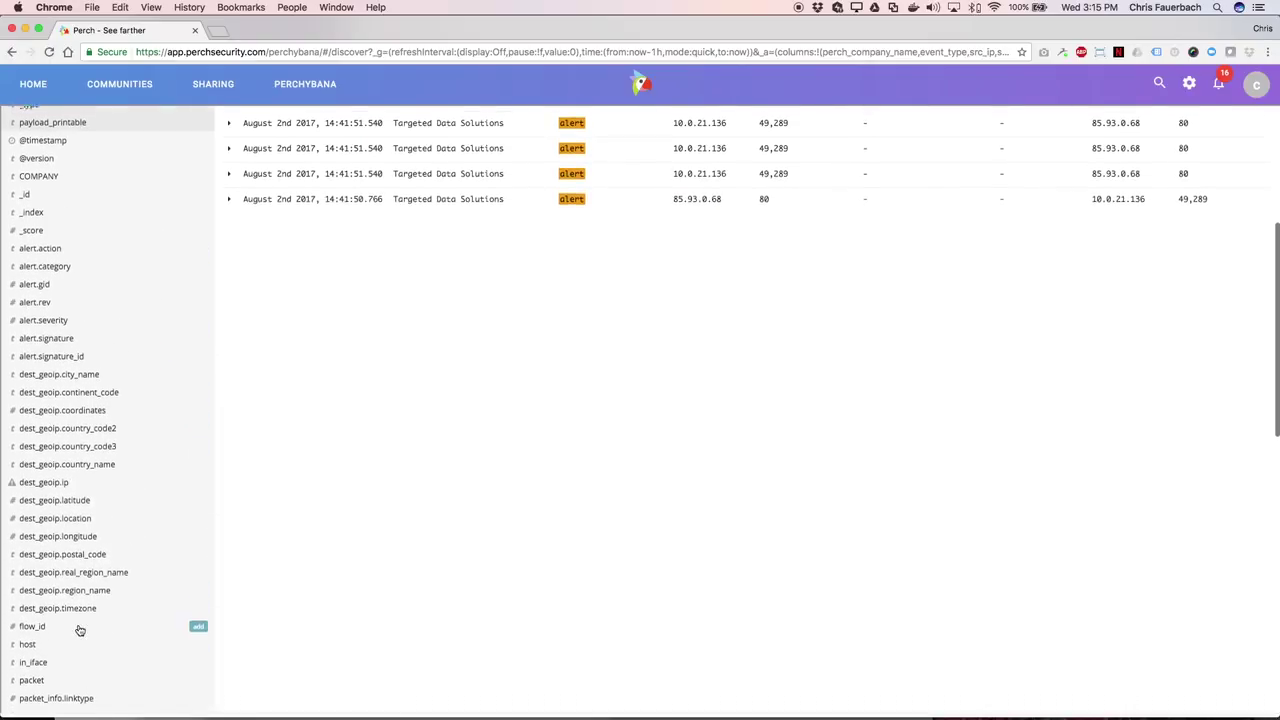
scroll(80, 630, up, 2)
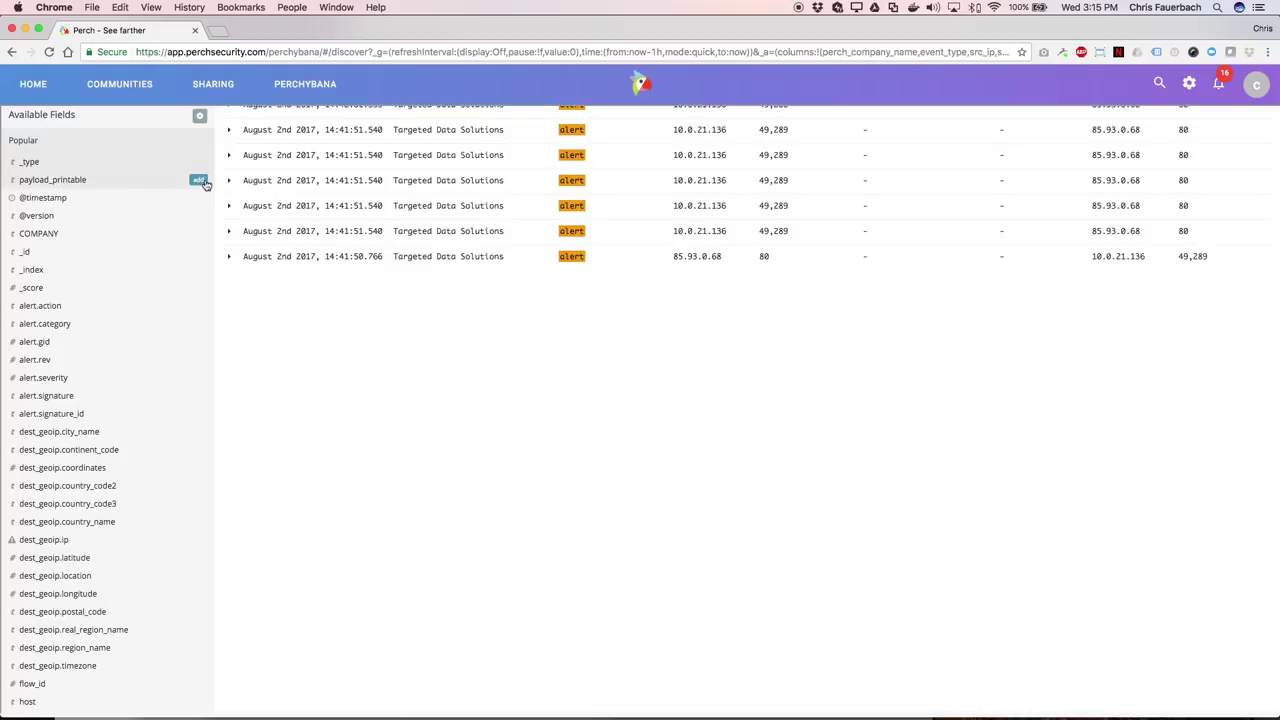
click(200, 181)
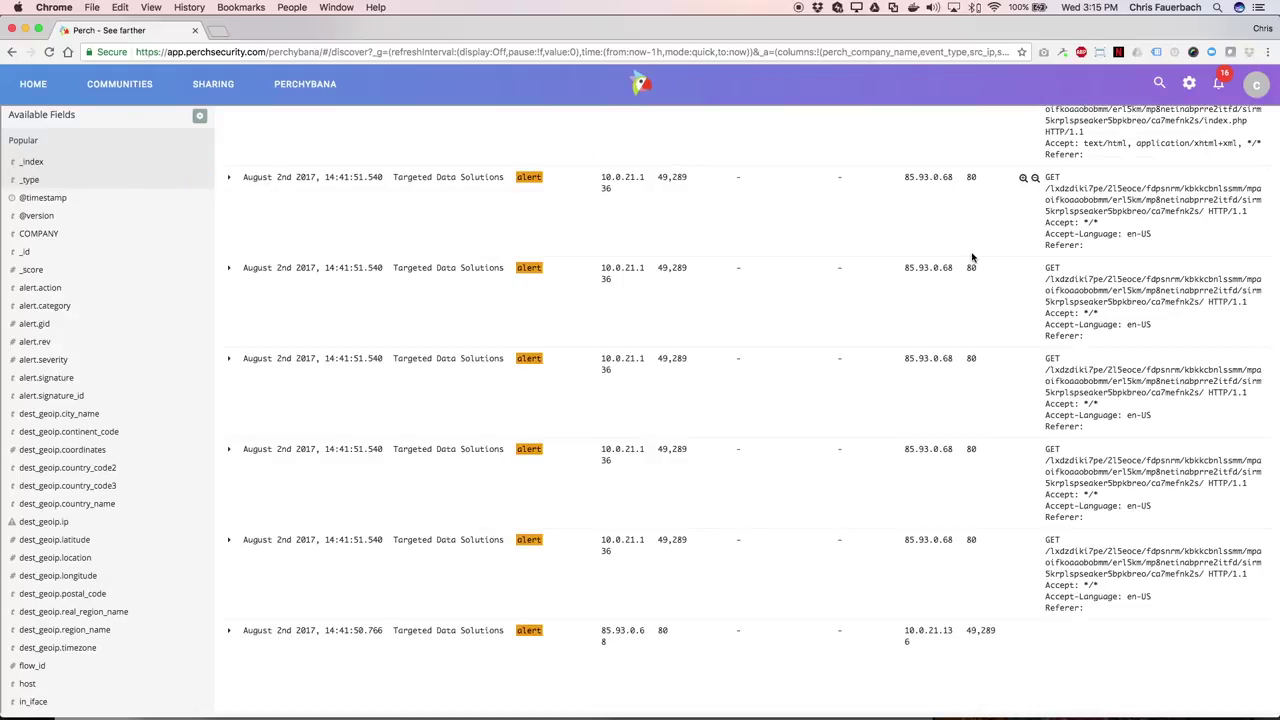
- Scroll through the seven alert rows to review their GET request payloads, including index.php
scroll(971, 258, up, 5)
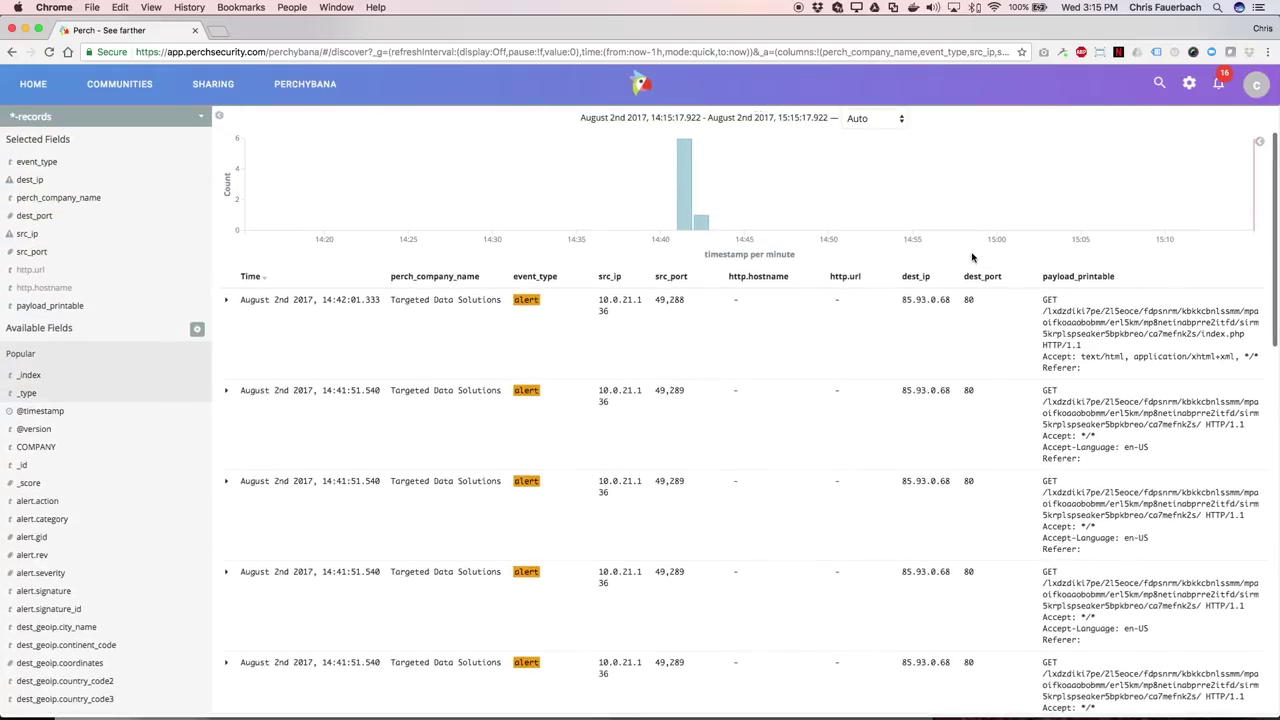
mouse_move(1150, 334)
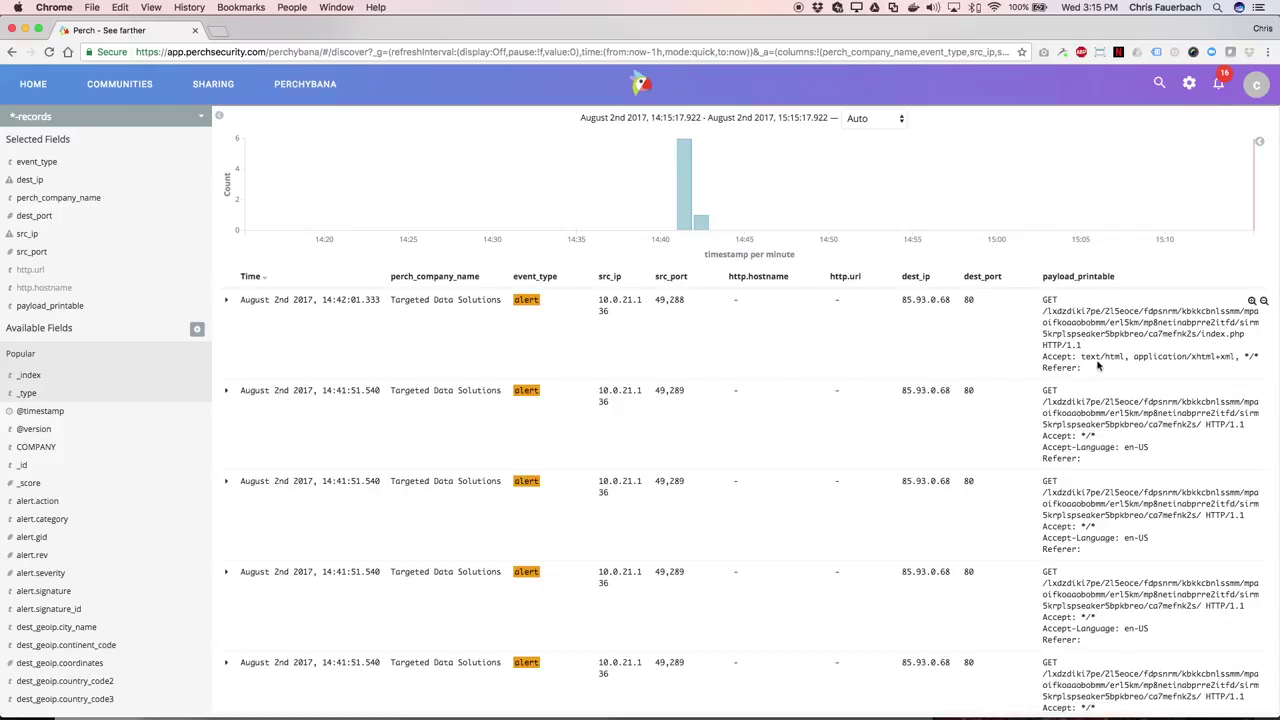
scroll(1092, 430, down, 2)
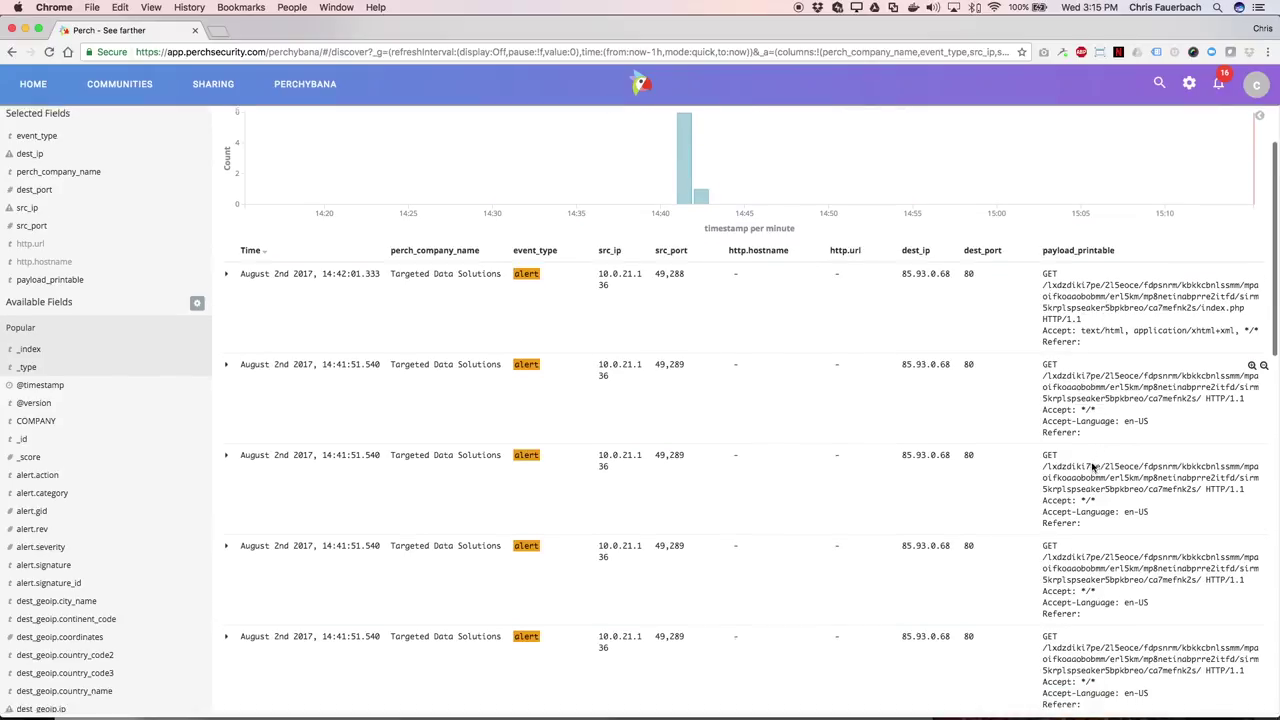
right_click(1108, 458)
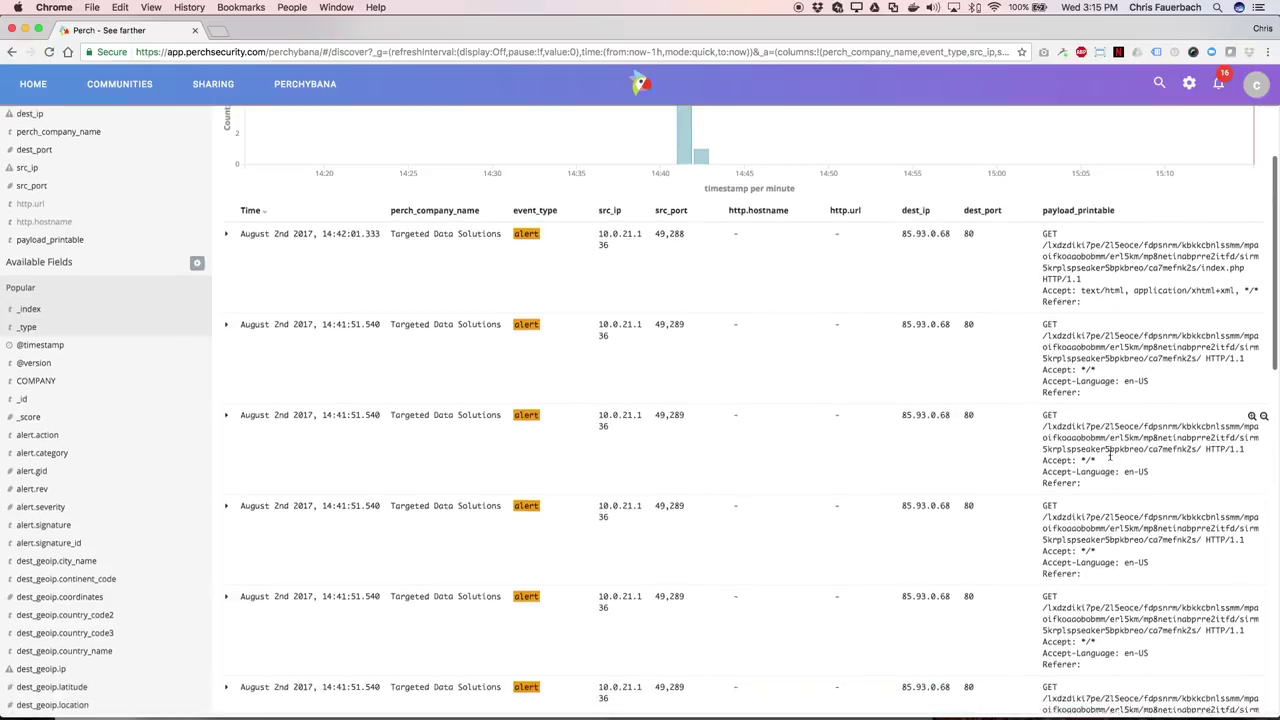
scroll(1110, 458, down, 5)
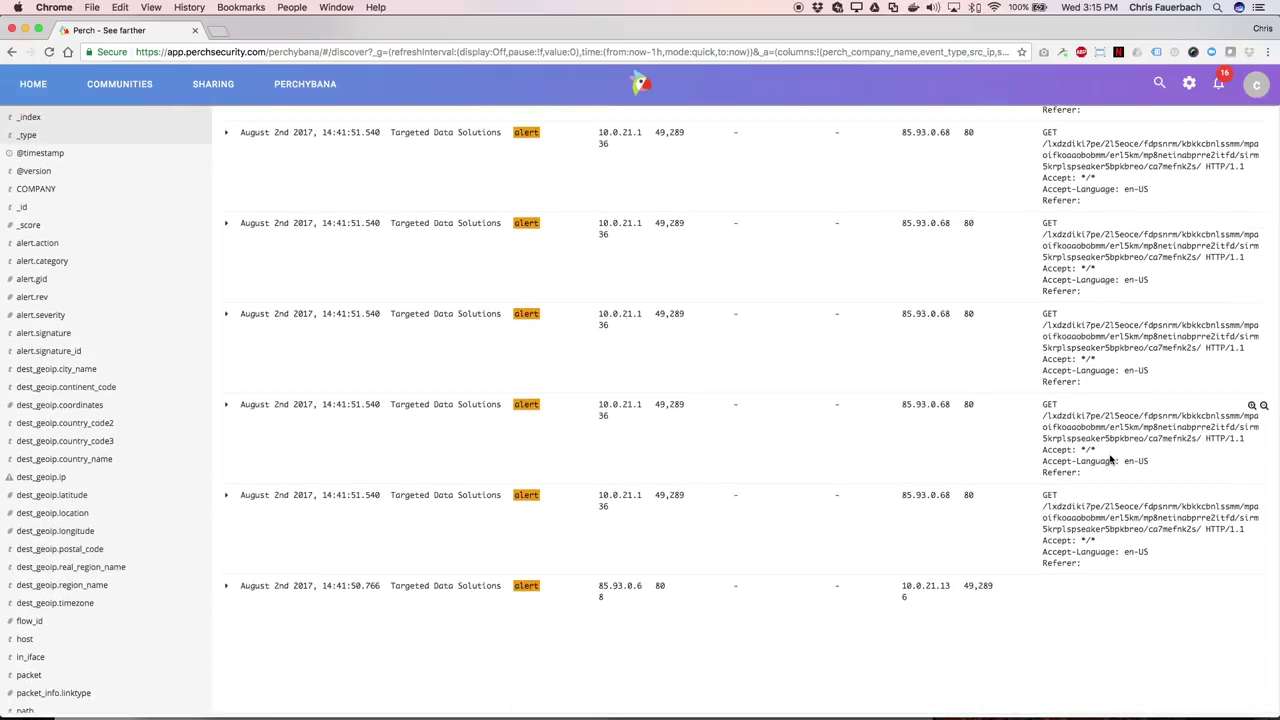
scroll(1110, 458, up, 2)
scroll(1110, 458, up, 3)
scroll(1110, 458, up, 2)
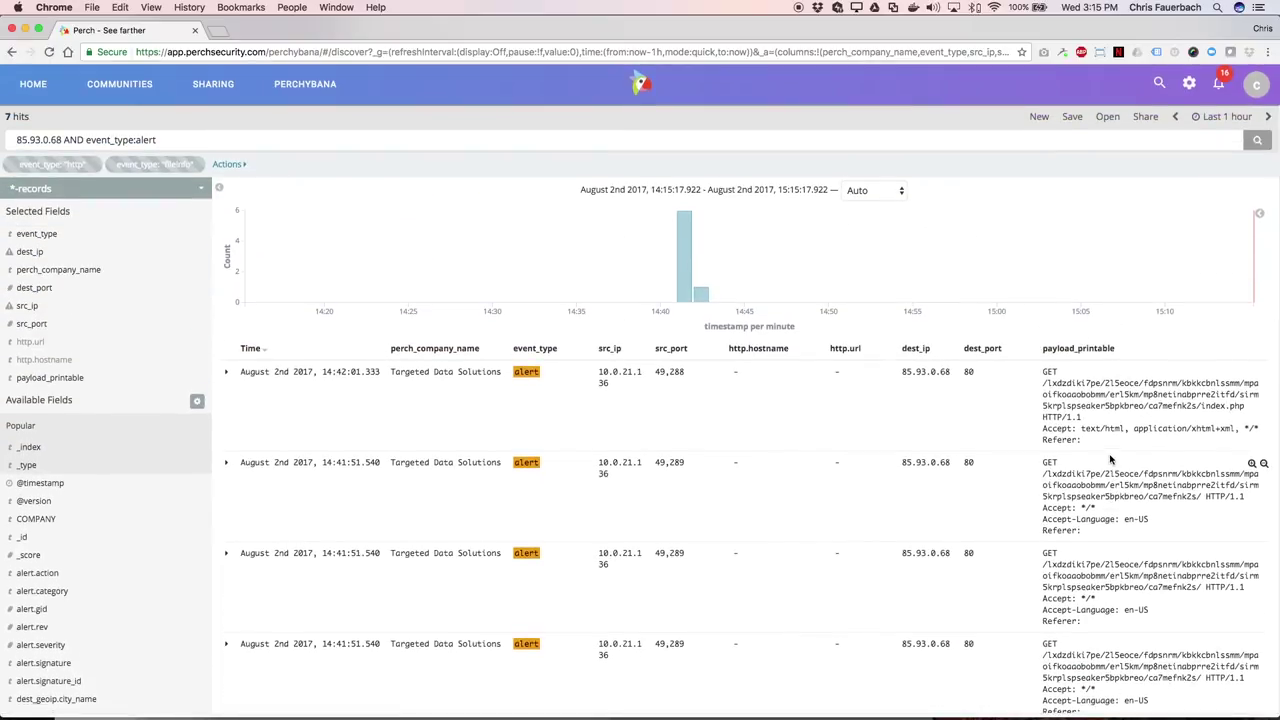